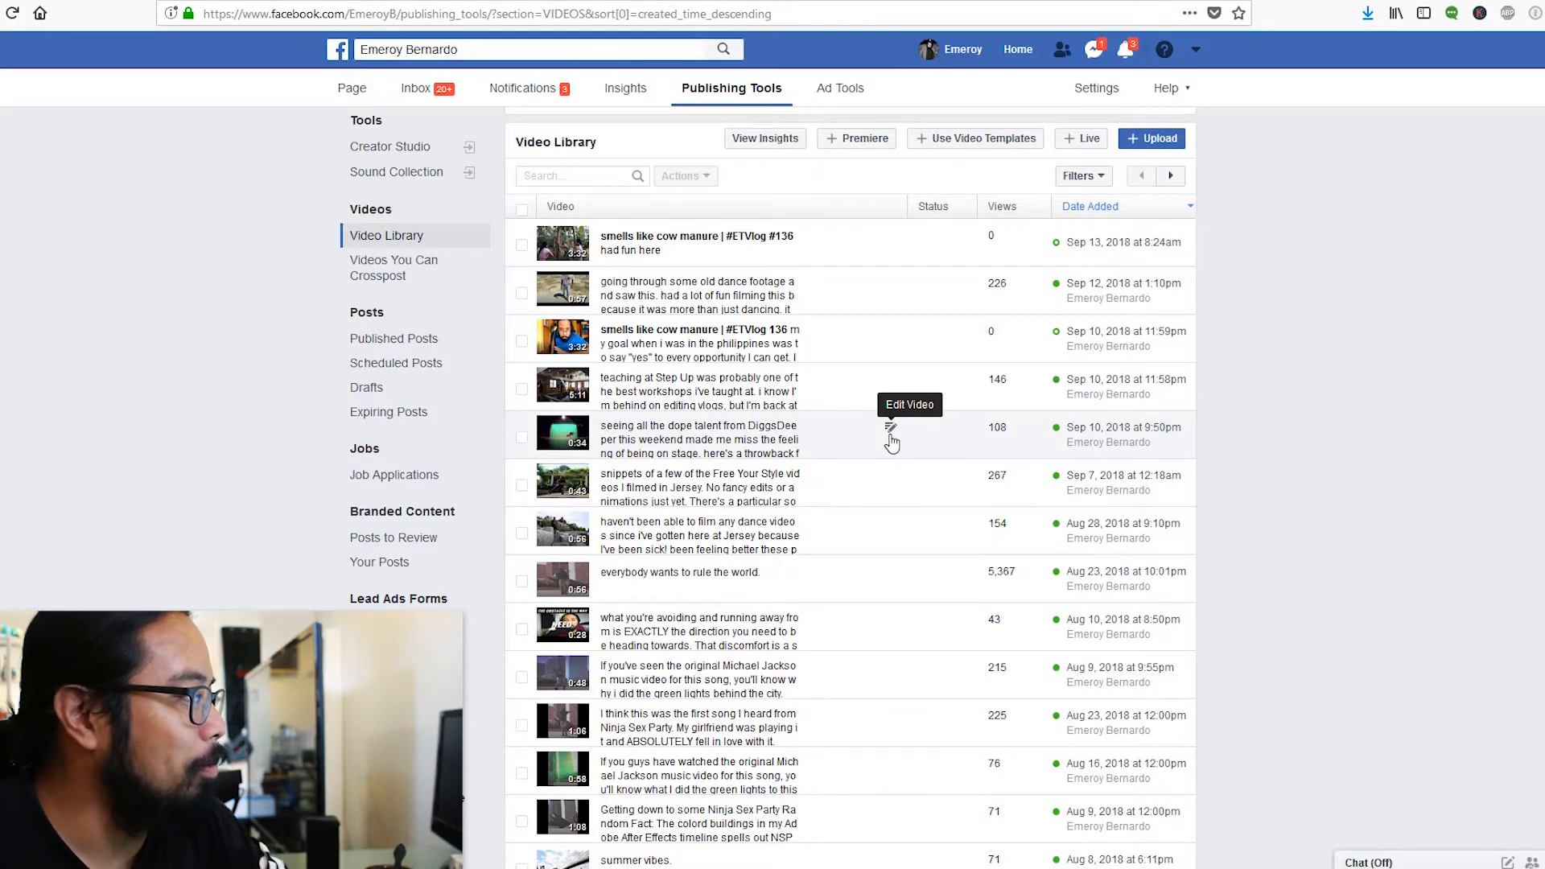
- Review the editable details of the DiggsDeeper stage throwback video and exit without saving
click(891, 432)
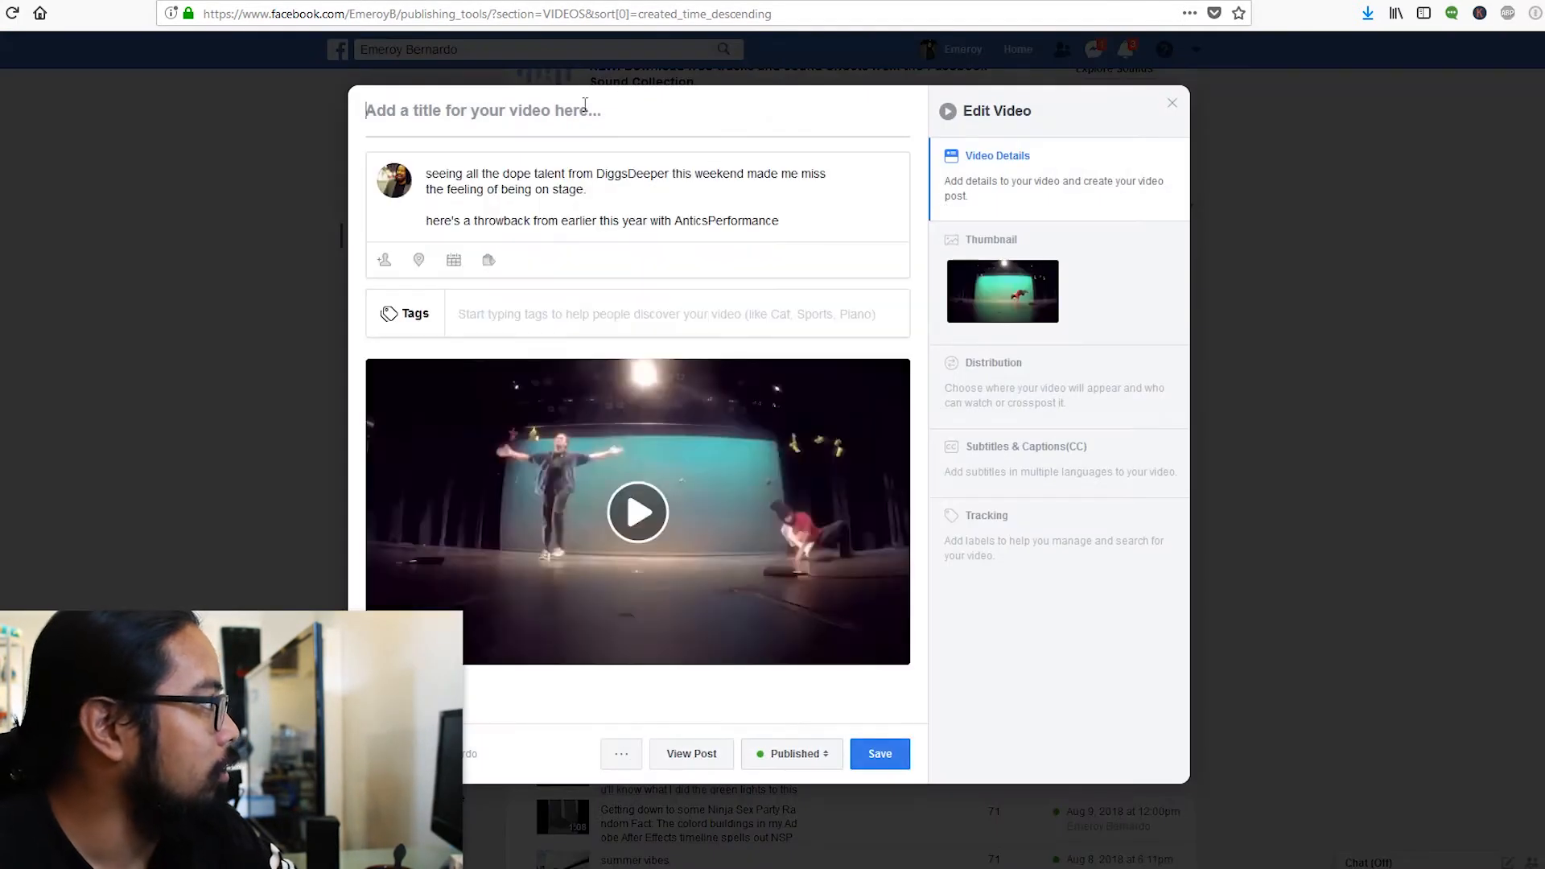
click(584, 107)
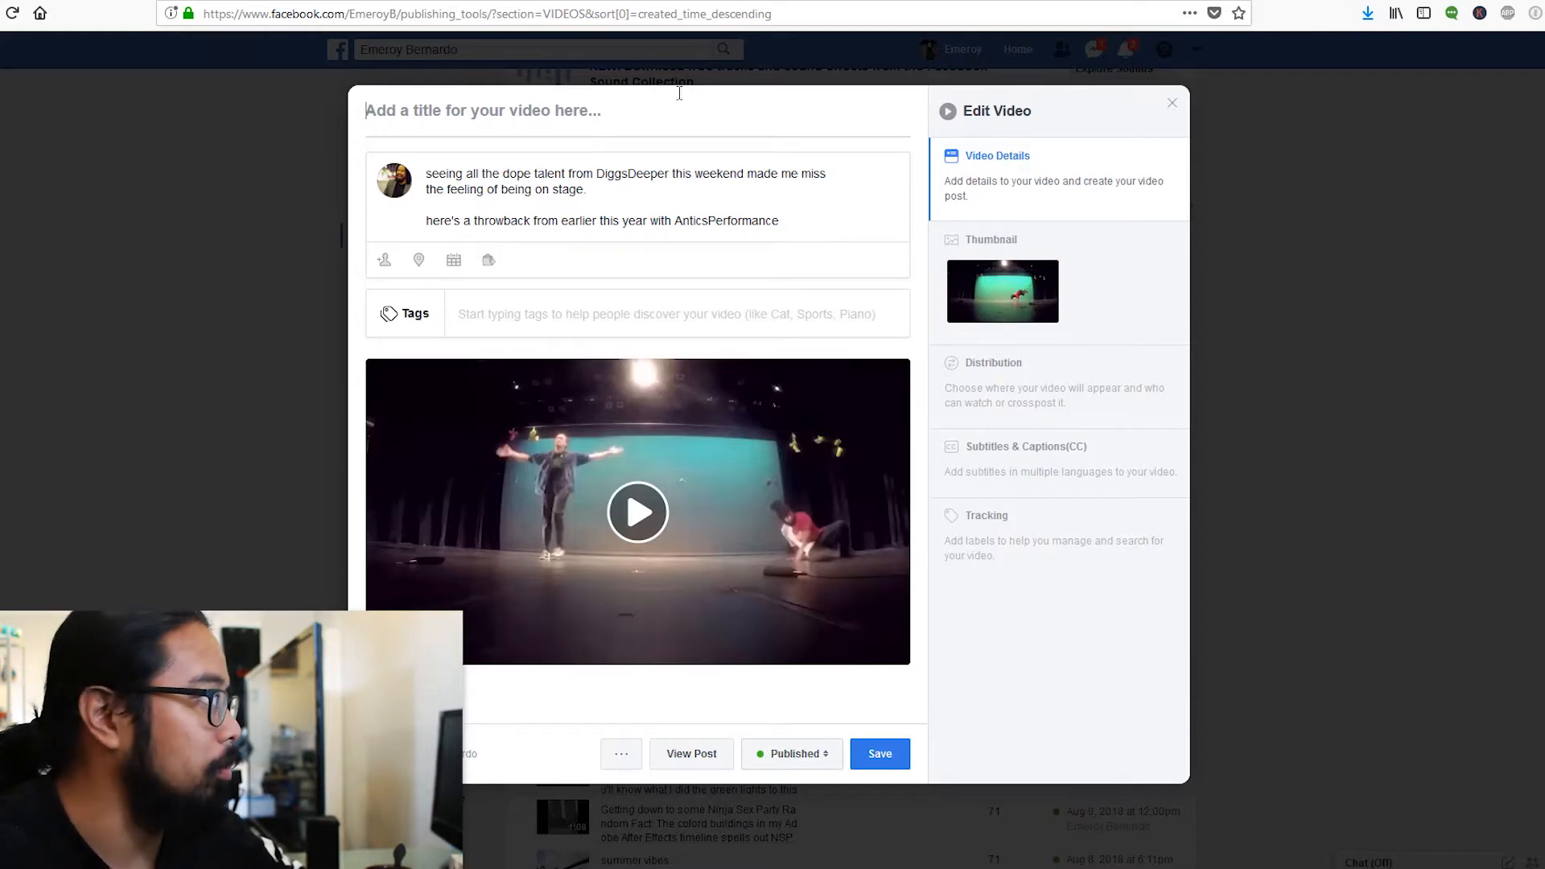
click(1172, 103)
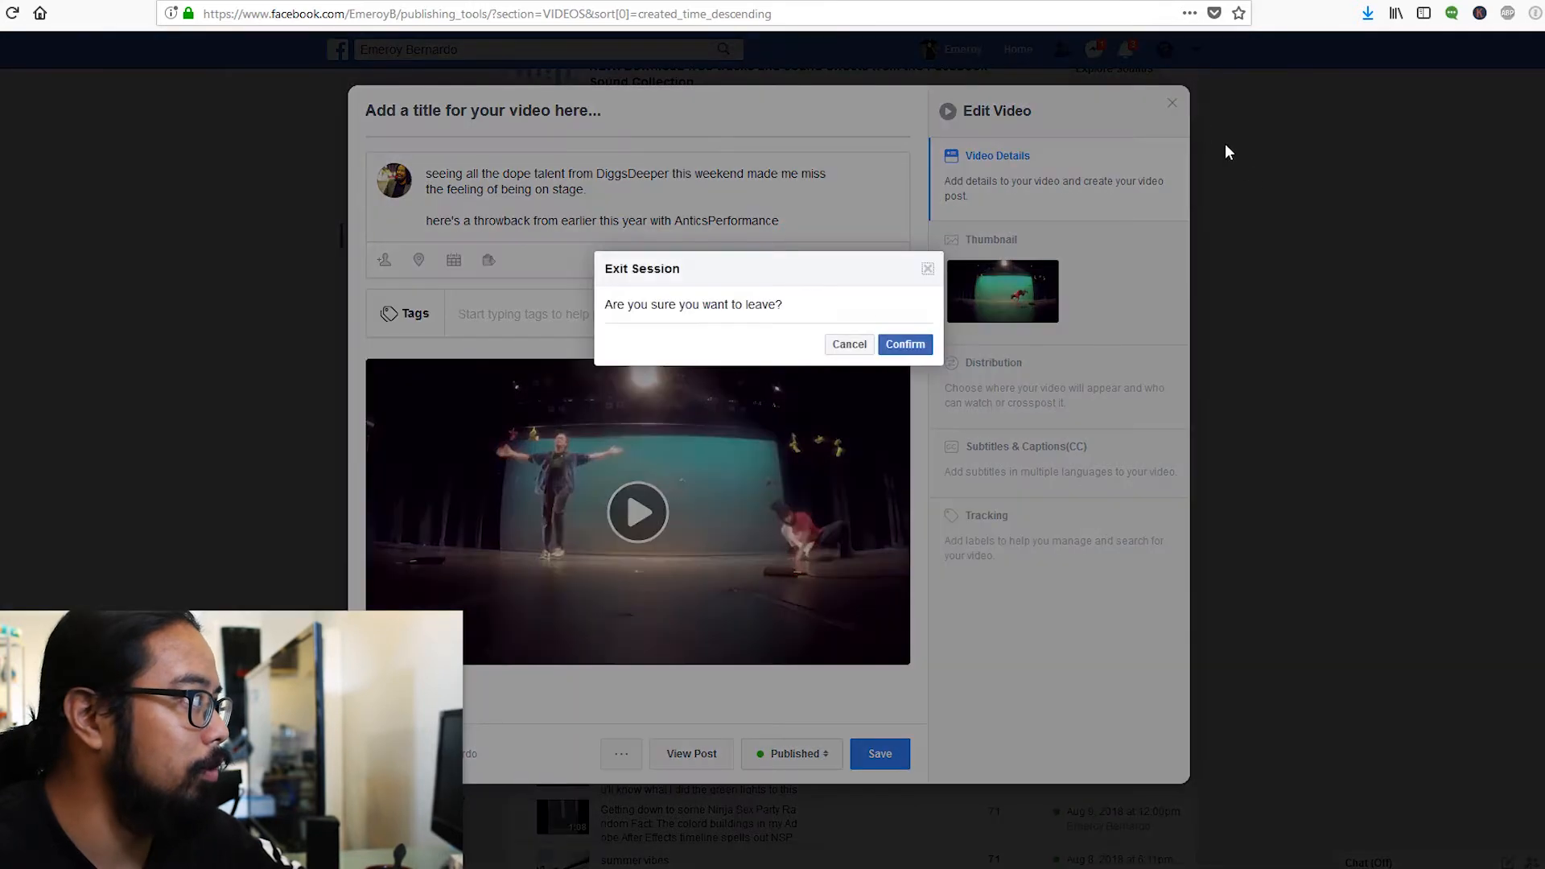
click(850, 345)
click(1171, 103)
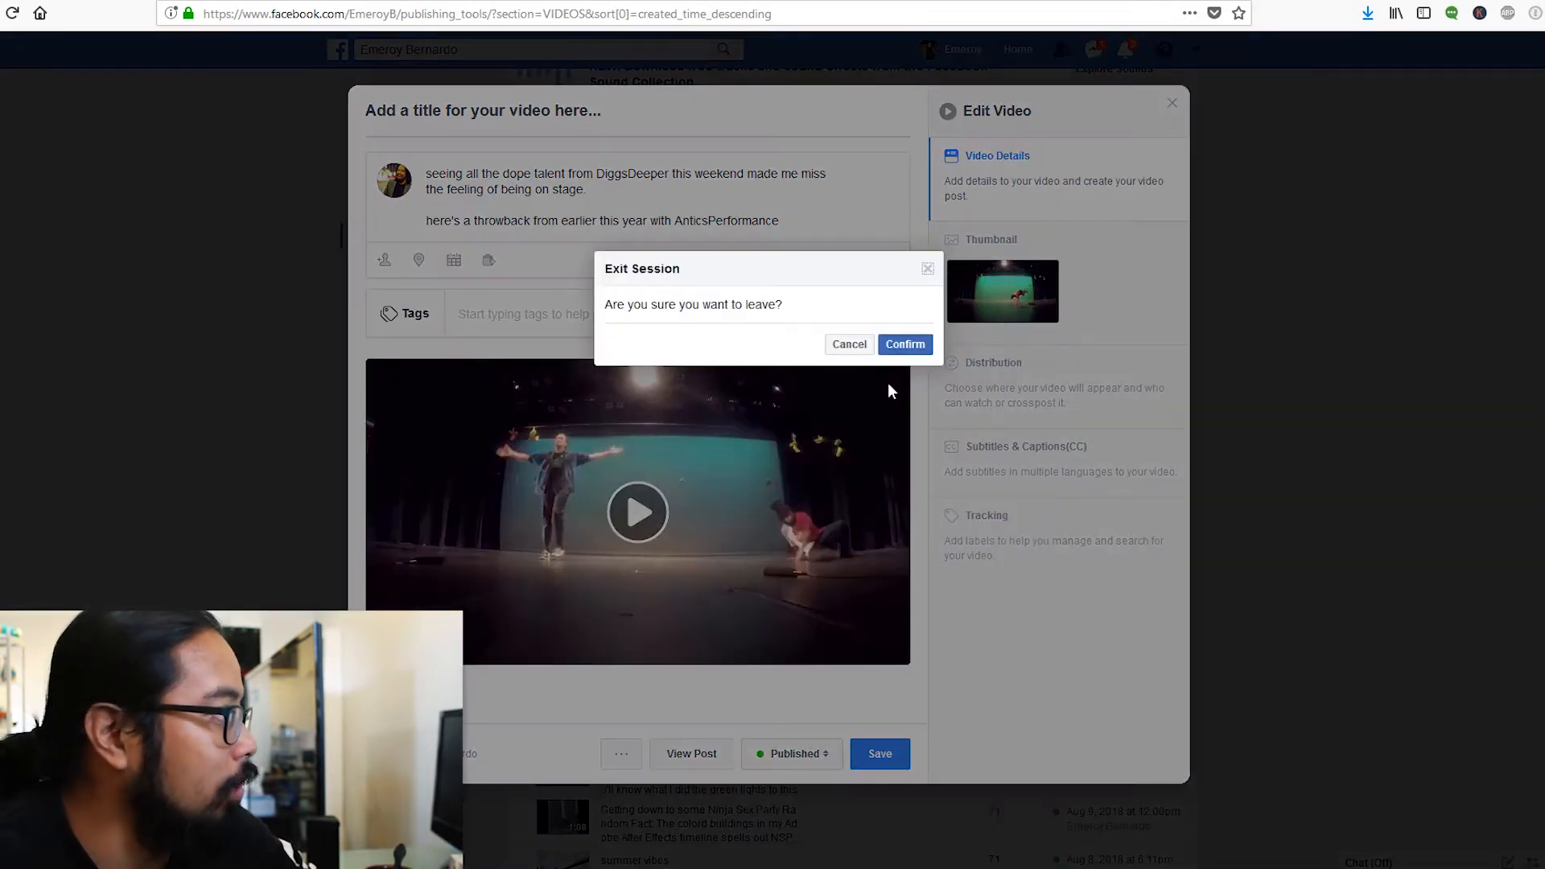
click(901, 344)
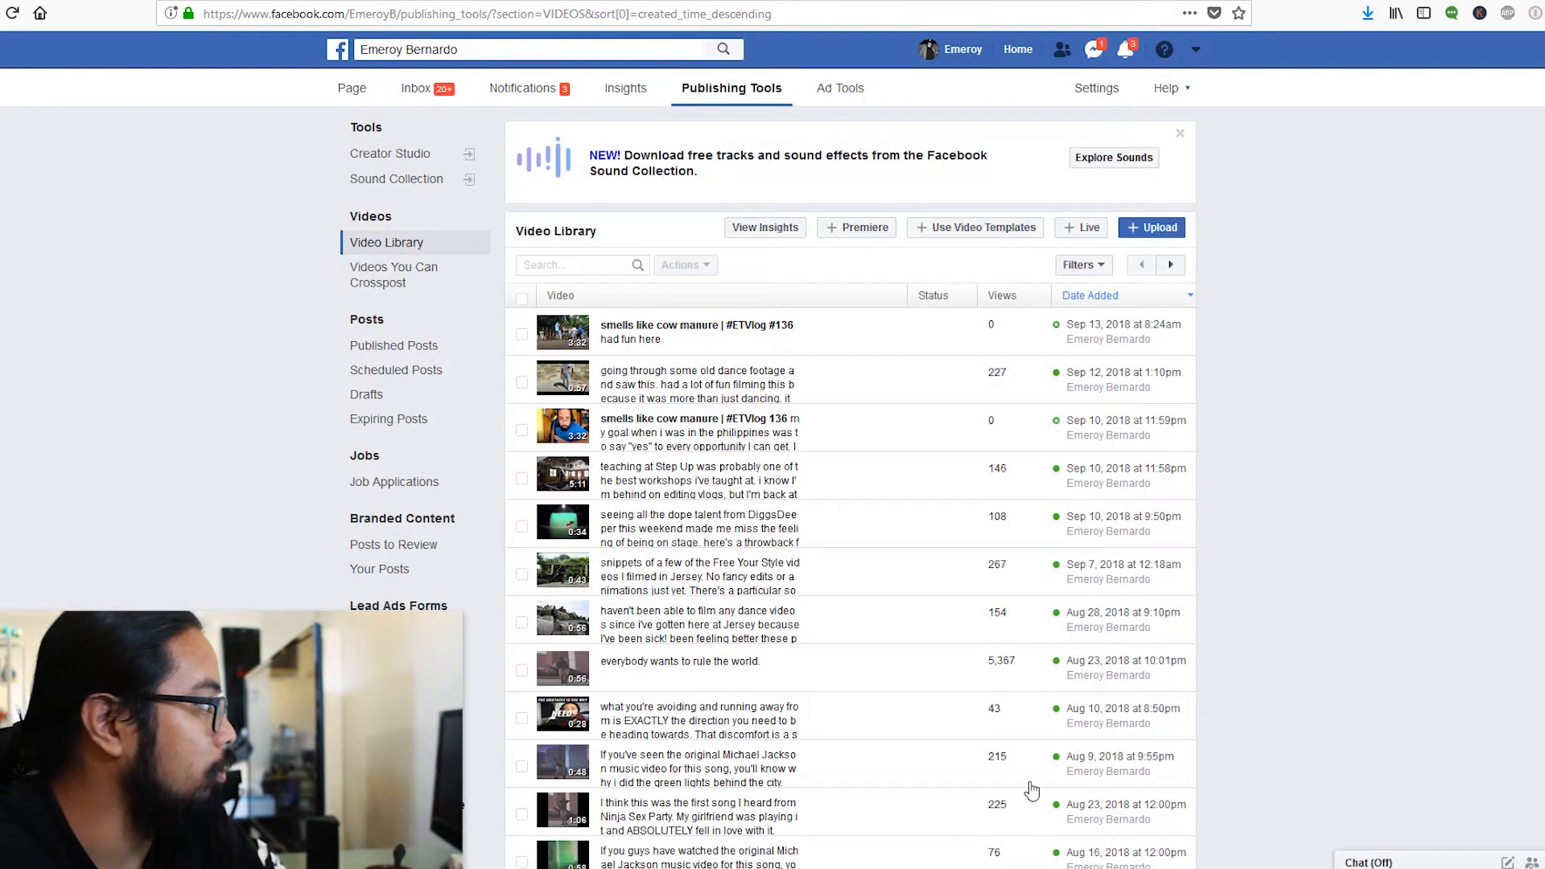
- Find the August 9, 2018 Ninja Sex Party video with the After Effects random fact and create a new post from it
scroll(1046, 482, down, 5)
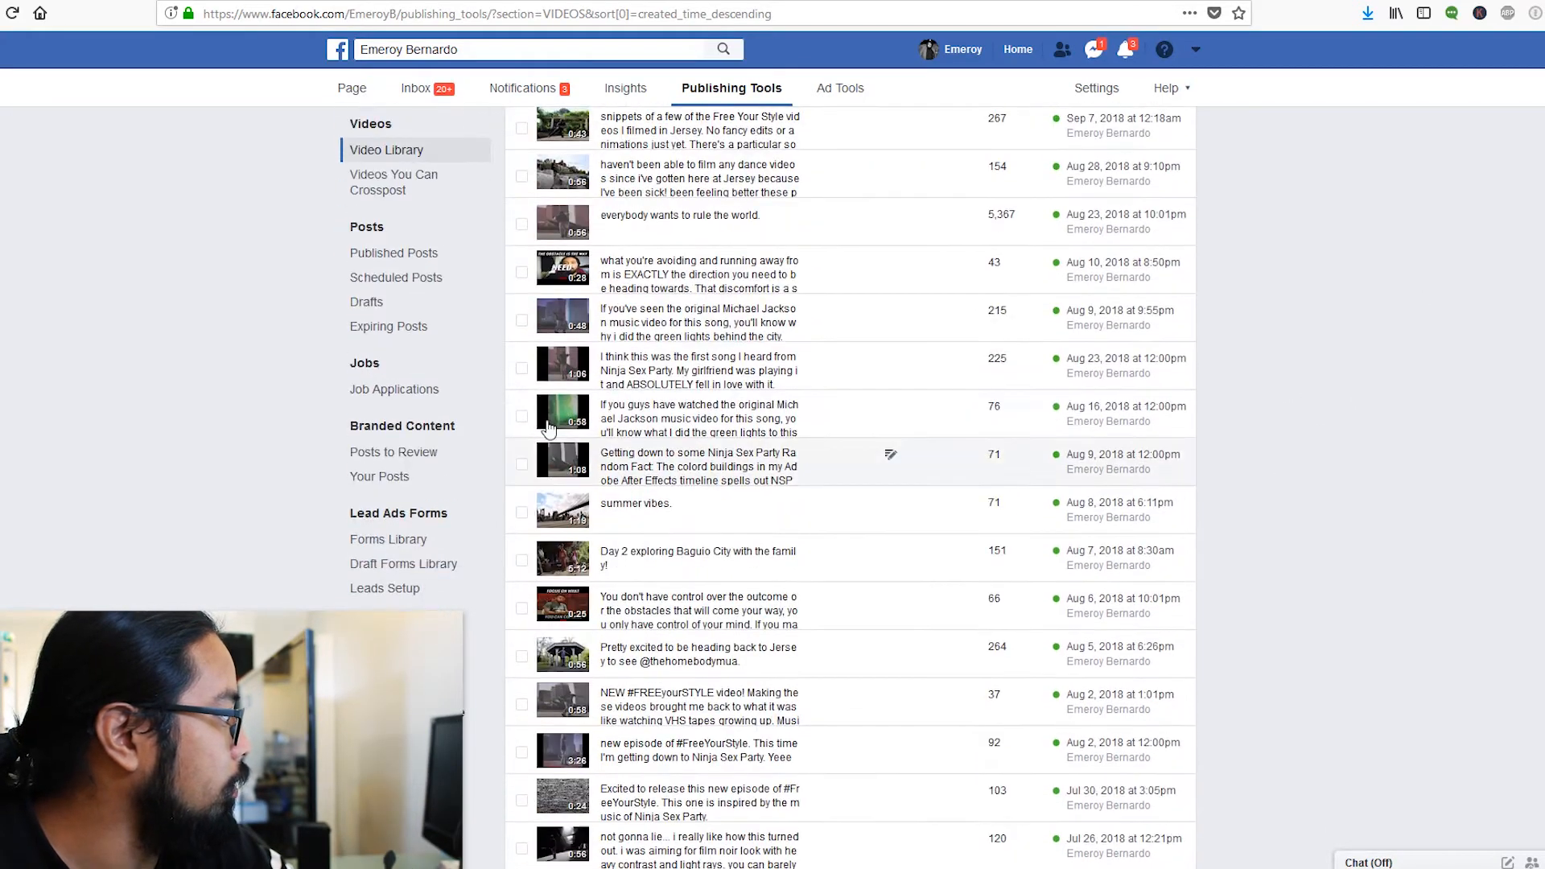
scroll(792, 527, down, 3)
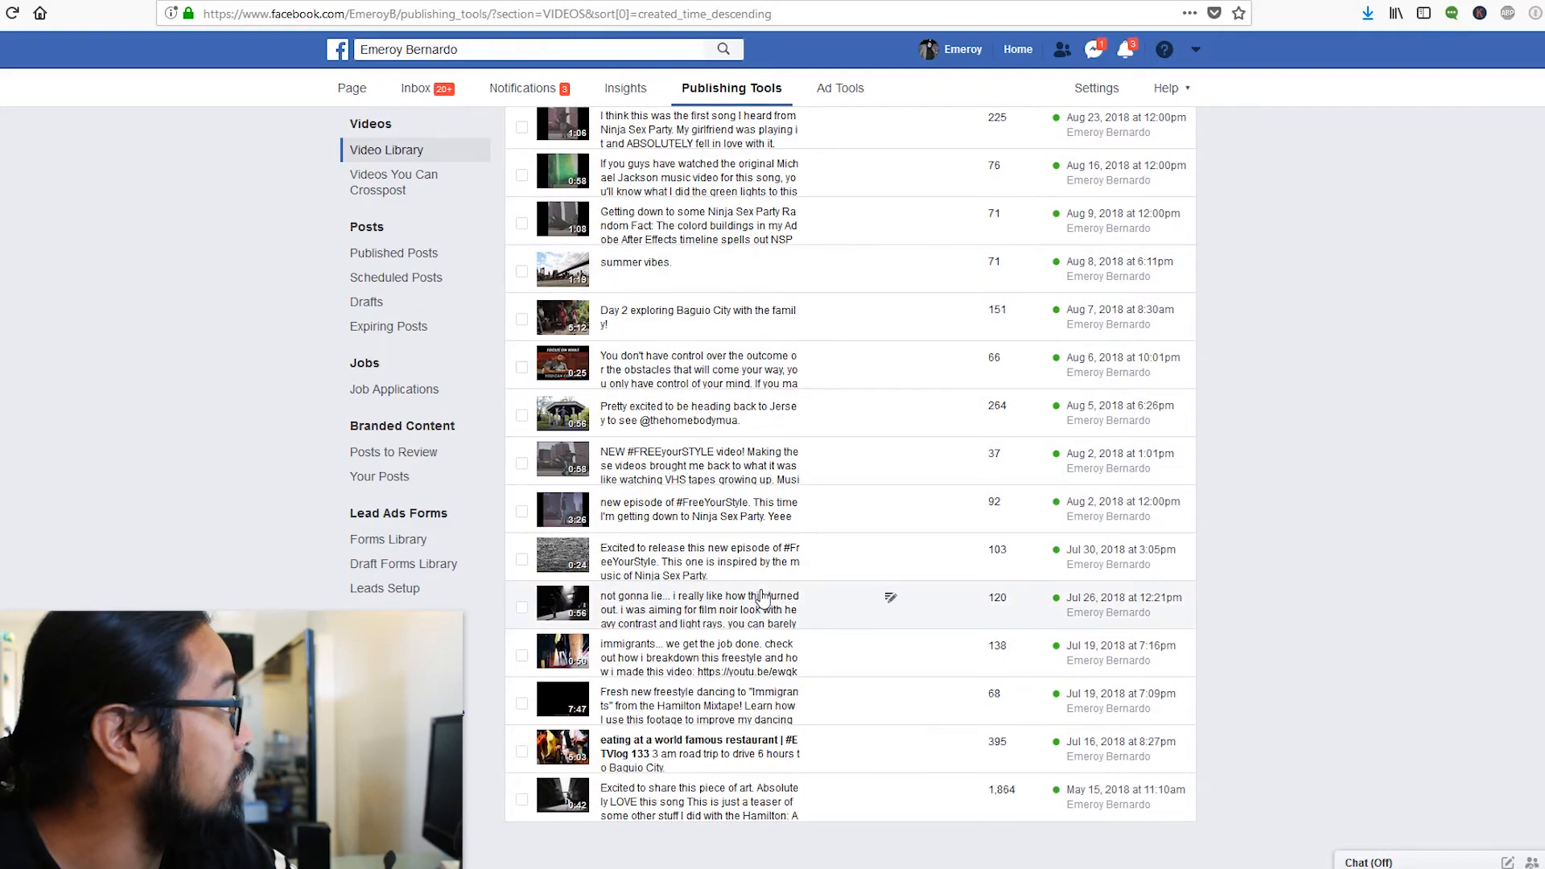
scroll(763, 412, up, 2)
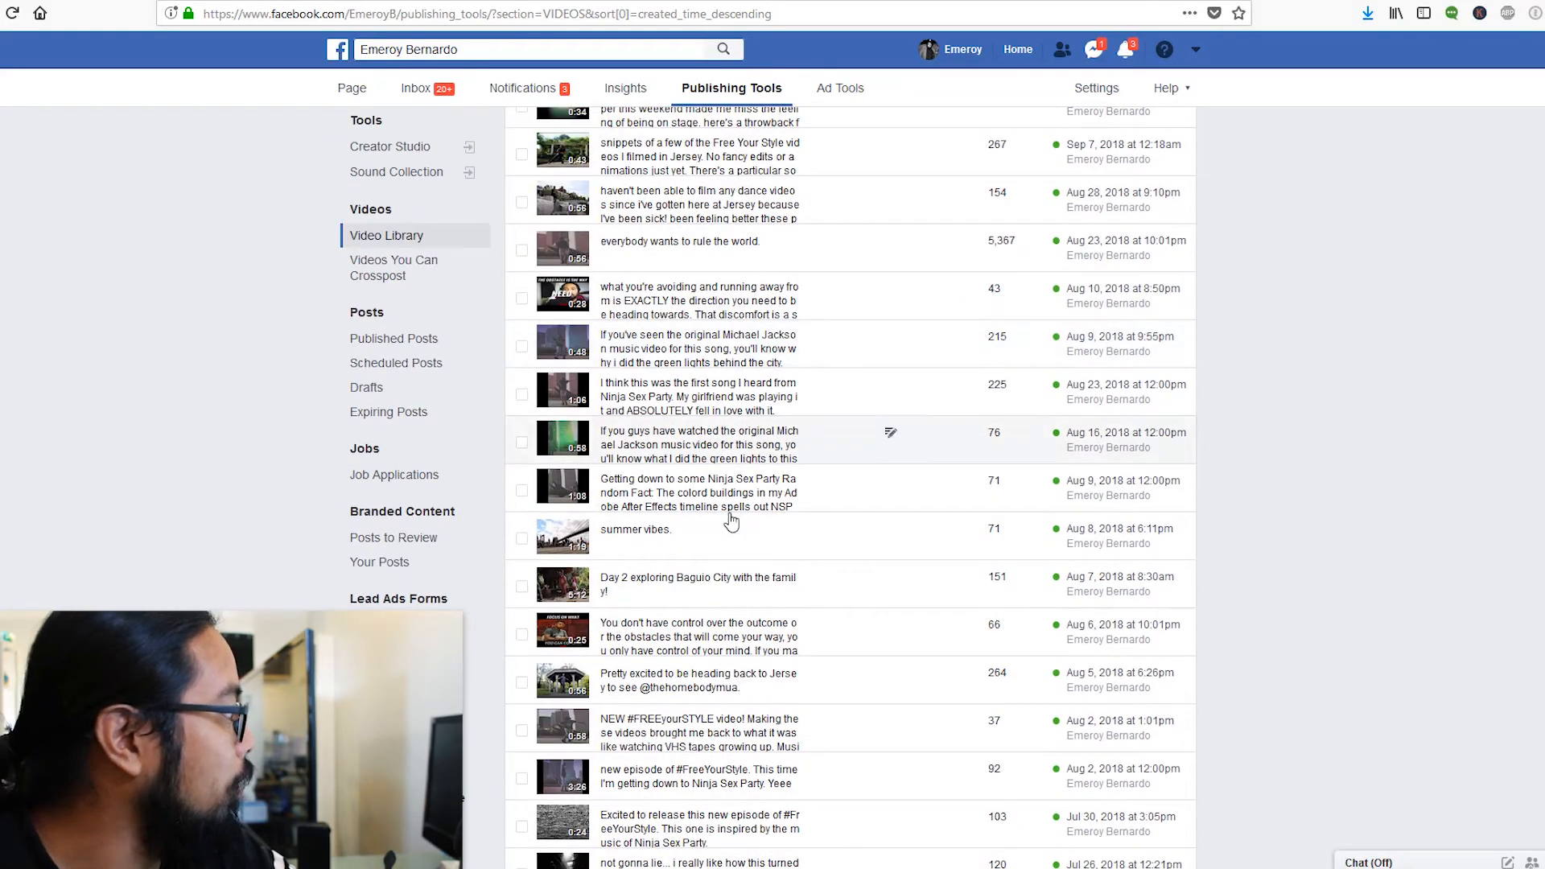
scroll(772, 547, up, 1)
scroll(751, 597, down, 3)
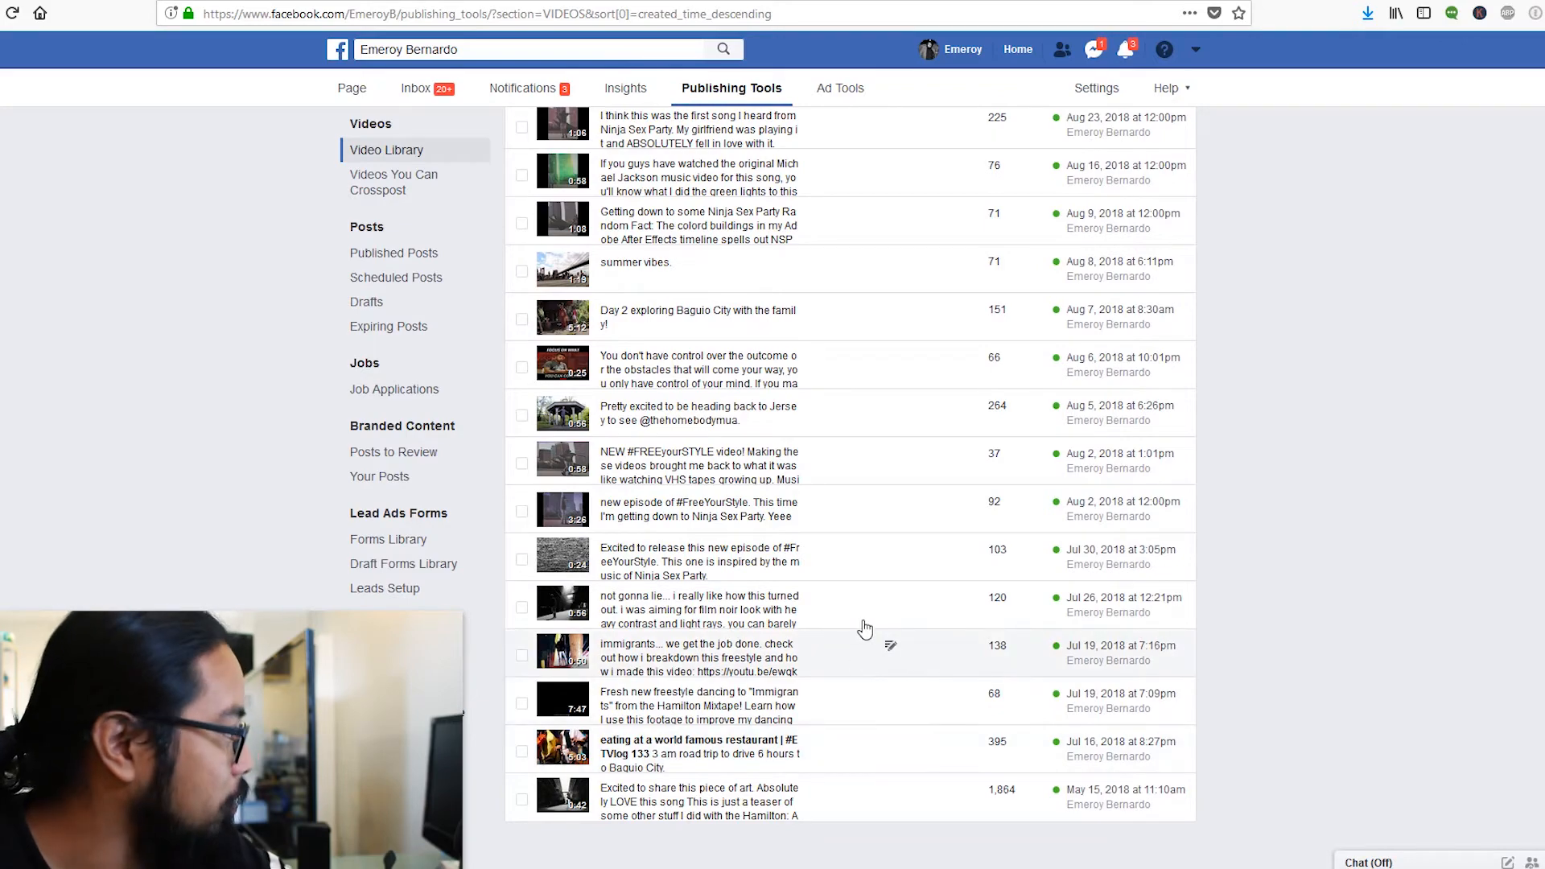
scroll(869, 579, up, 3)
click(707, 499)
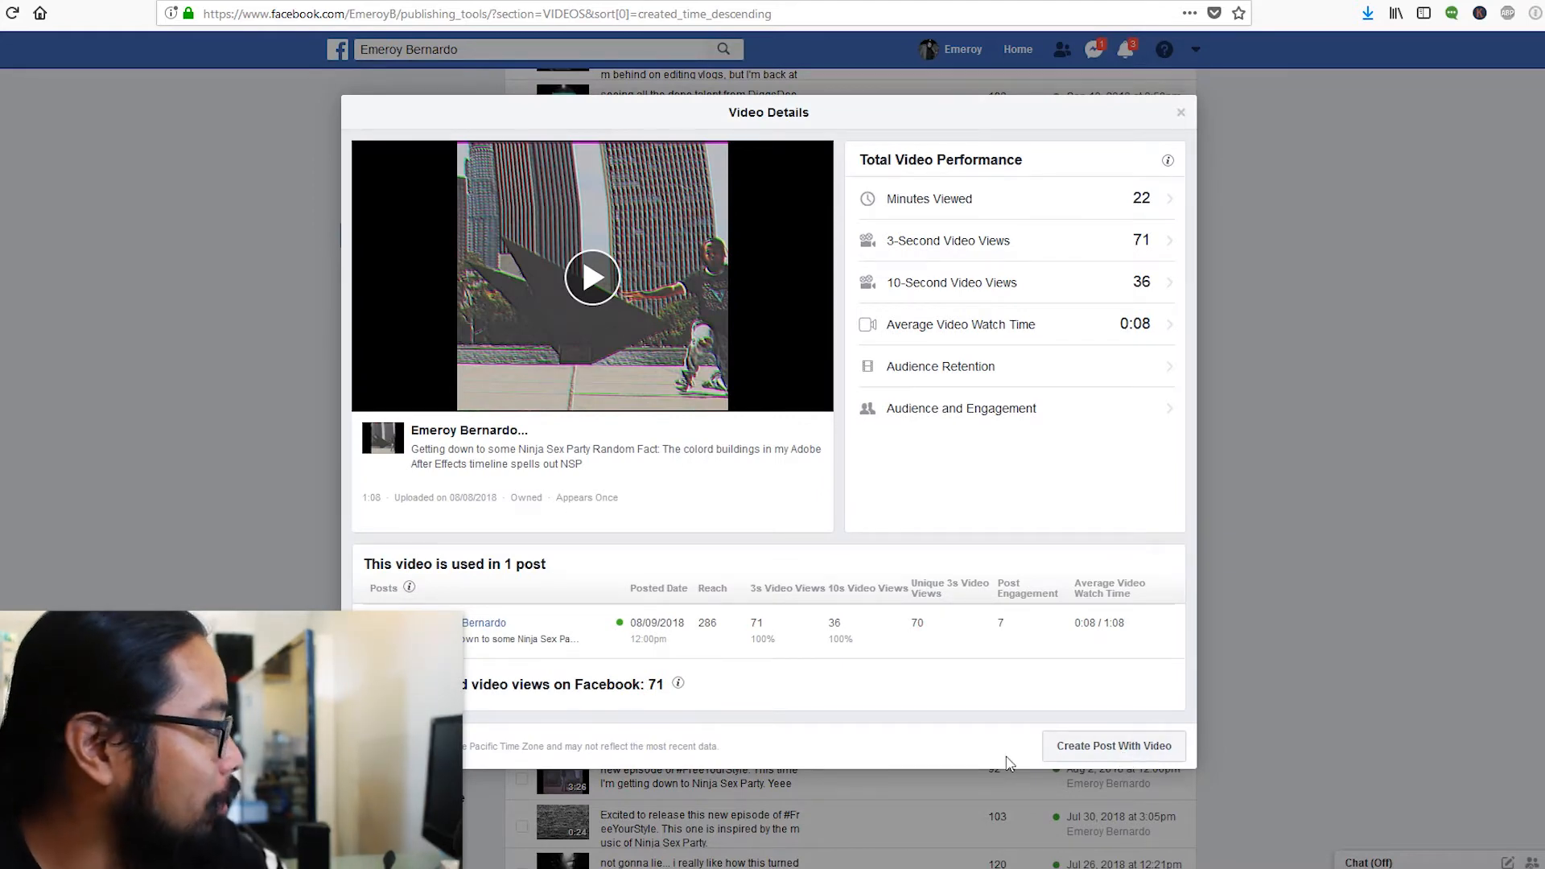
click(1135, 748)
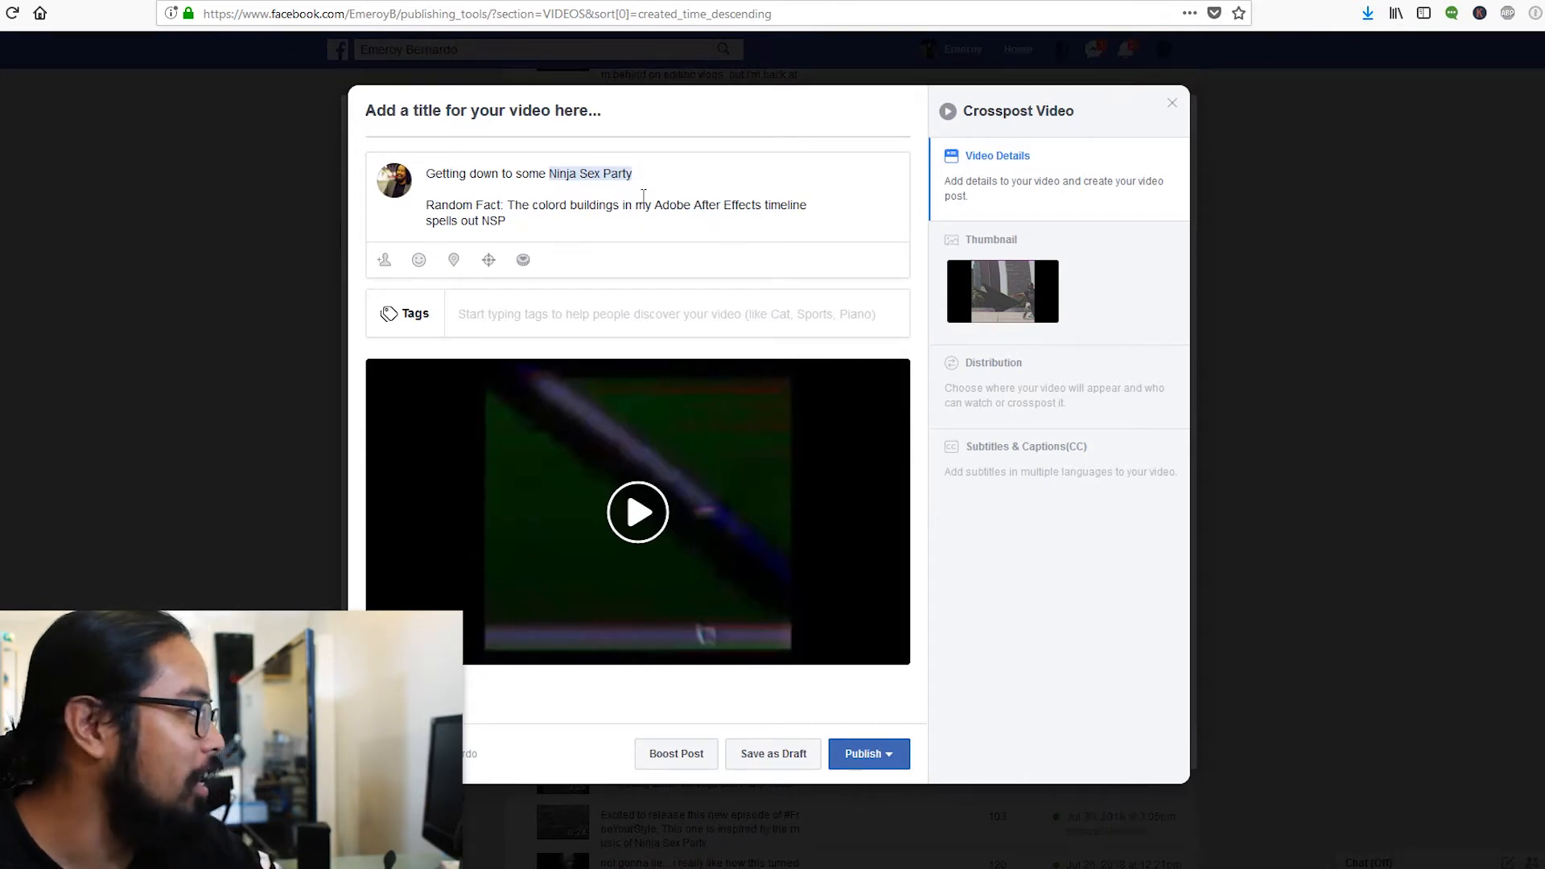
- Add the feeling "happy" to the post and title the video "Ninja Sex Party - Use Your Love"
click(432, 266)
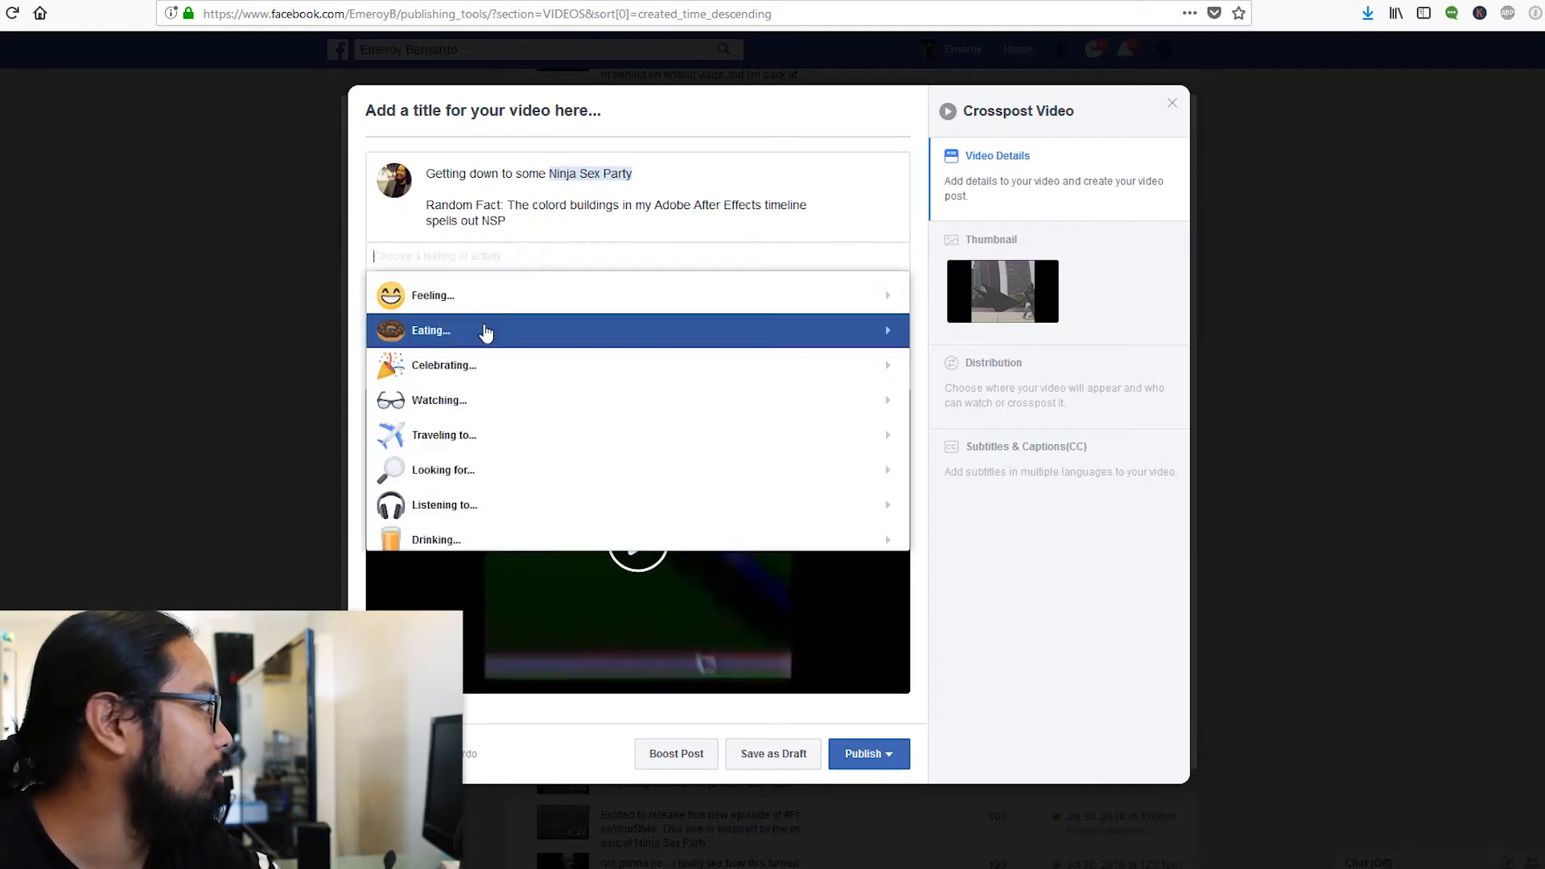
click(488, 307)
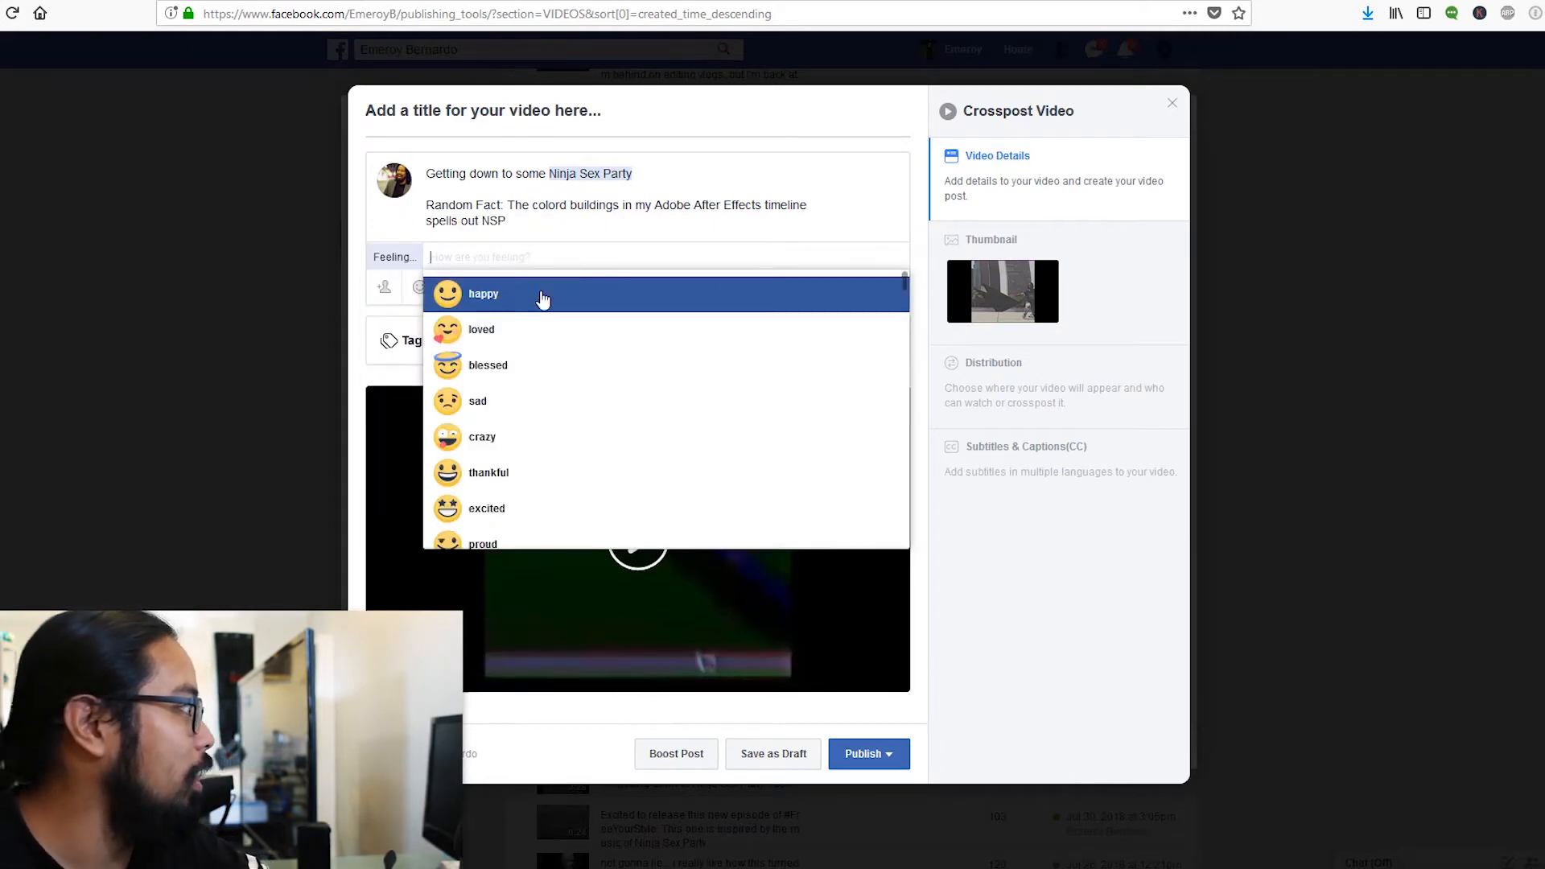
click(542, 295)
click(618, 107)
text(Ninja Sex Pa)
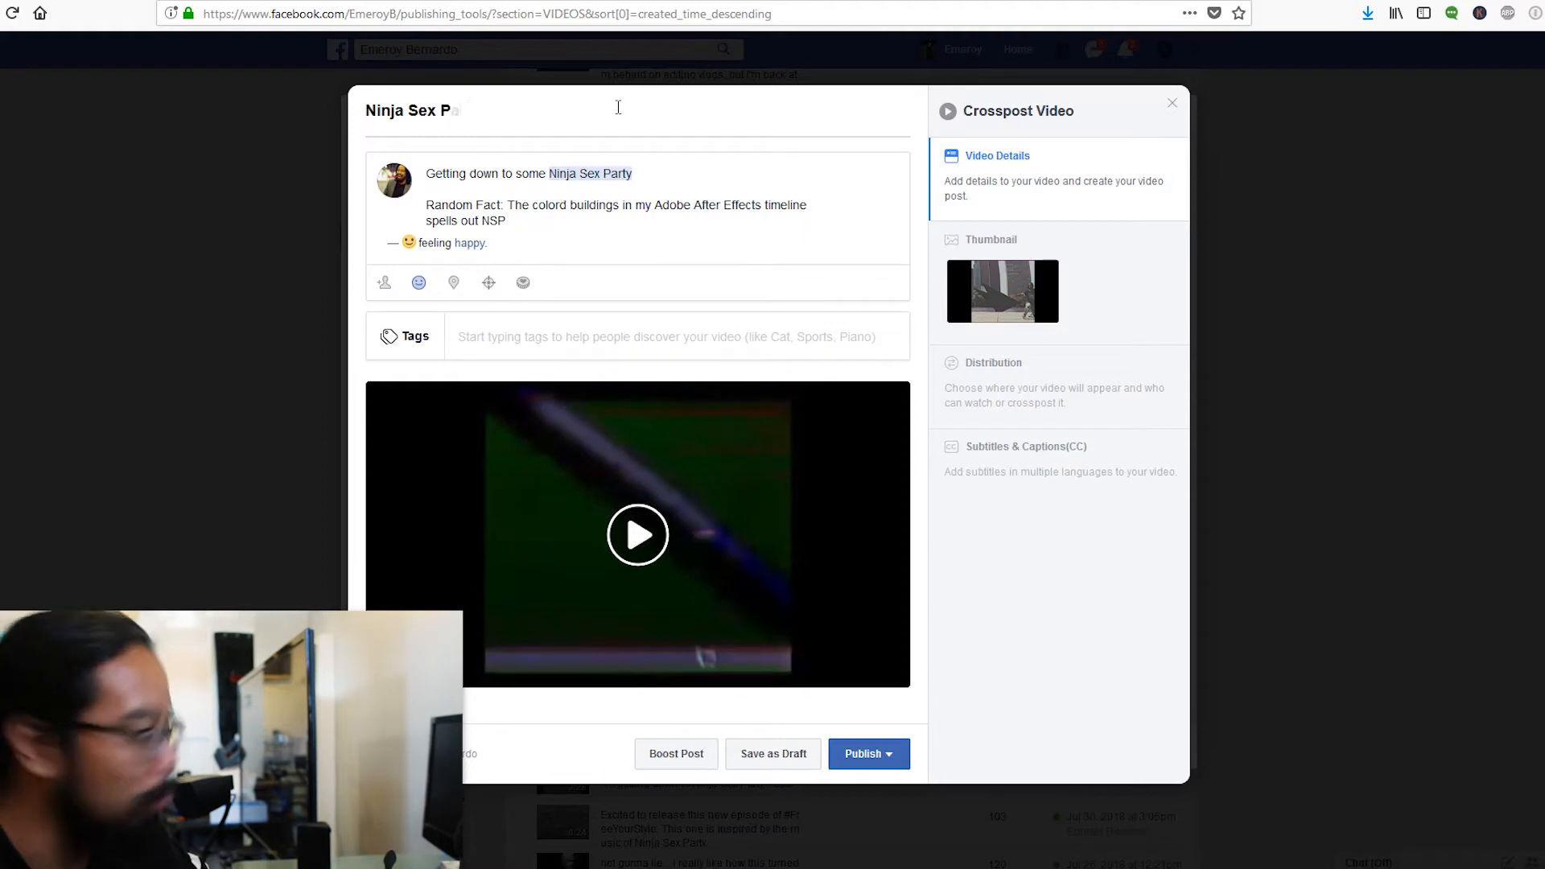
text(rty - Use Your Love)
- Add the tags "dance video", "hip hop dance for beginners" and "how to hip hop dance" to the video
click(671, 324)
text(dance video)
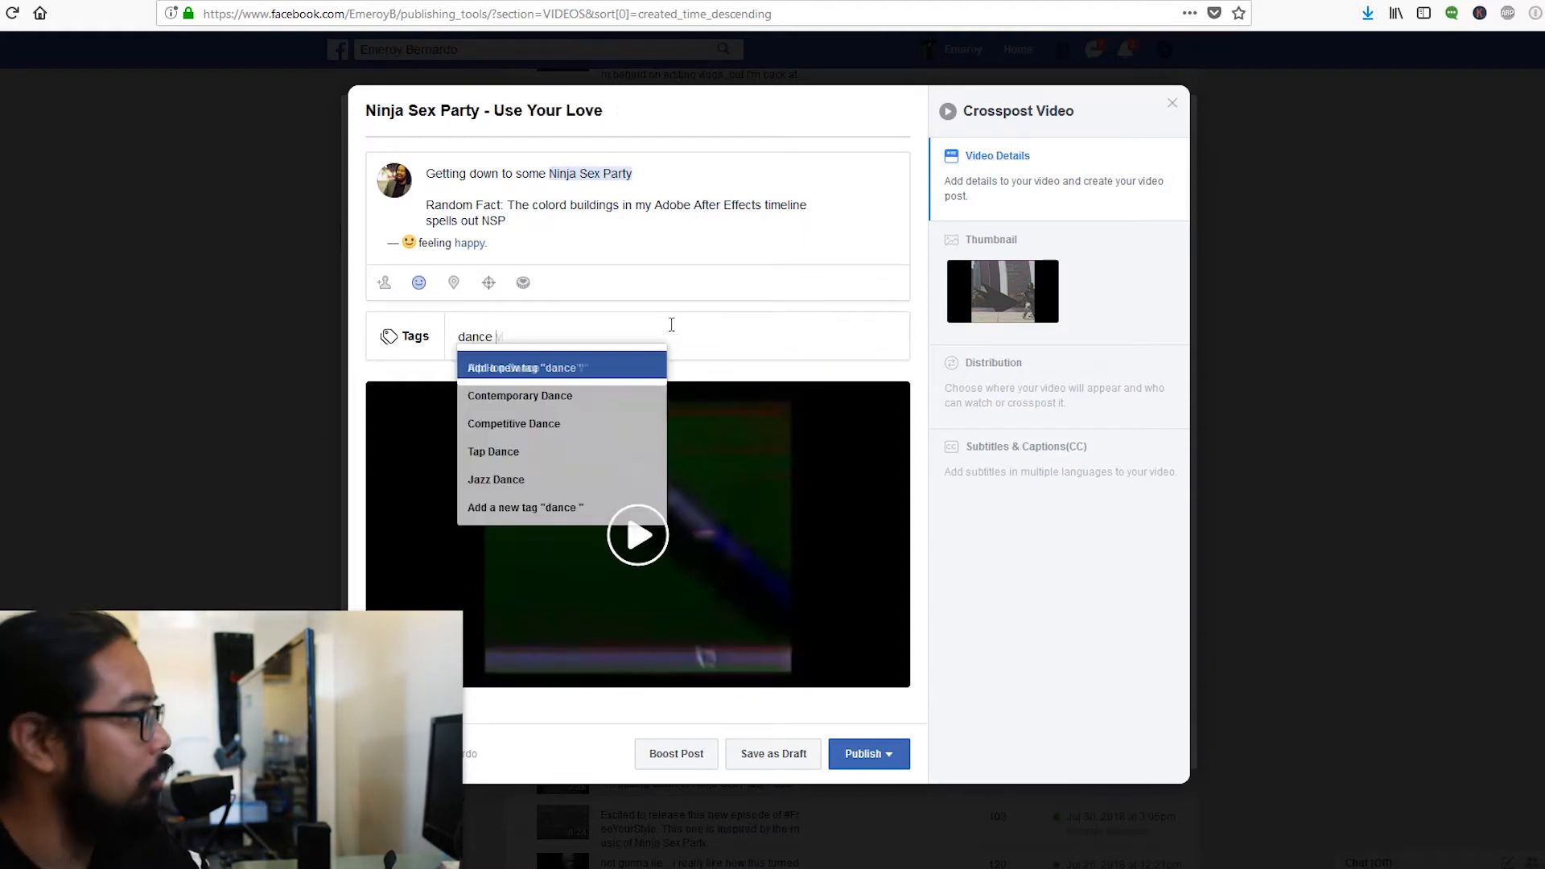
key(Return)
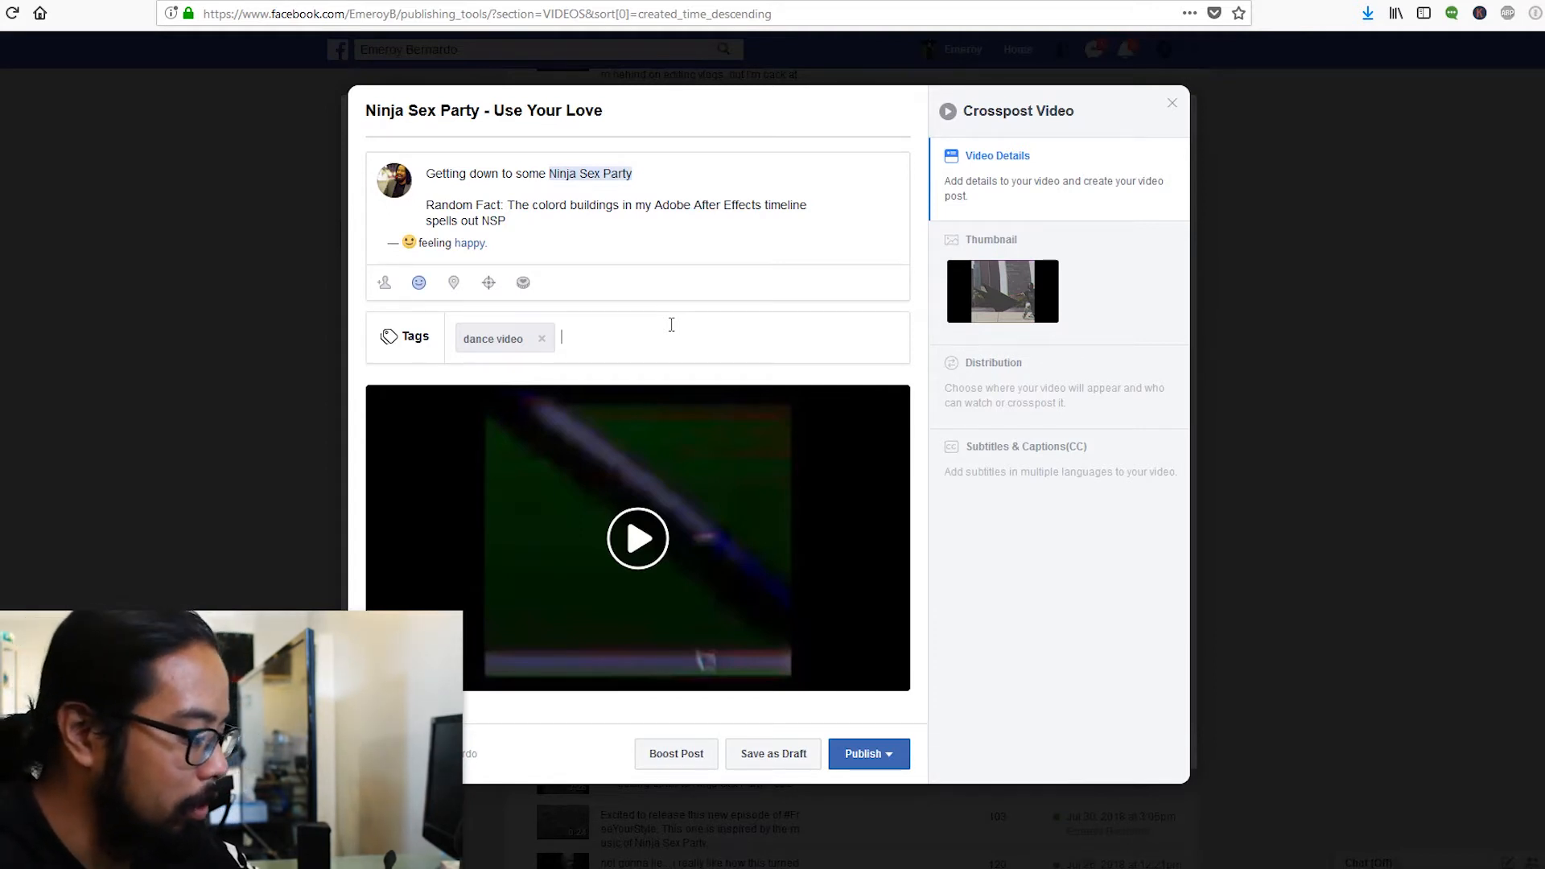
text(hip hop dance for beginners)
key(Return)
text(how to hip hop dance)
key(Return)
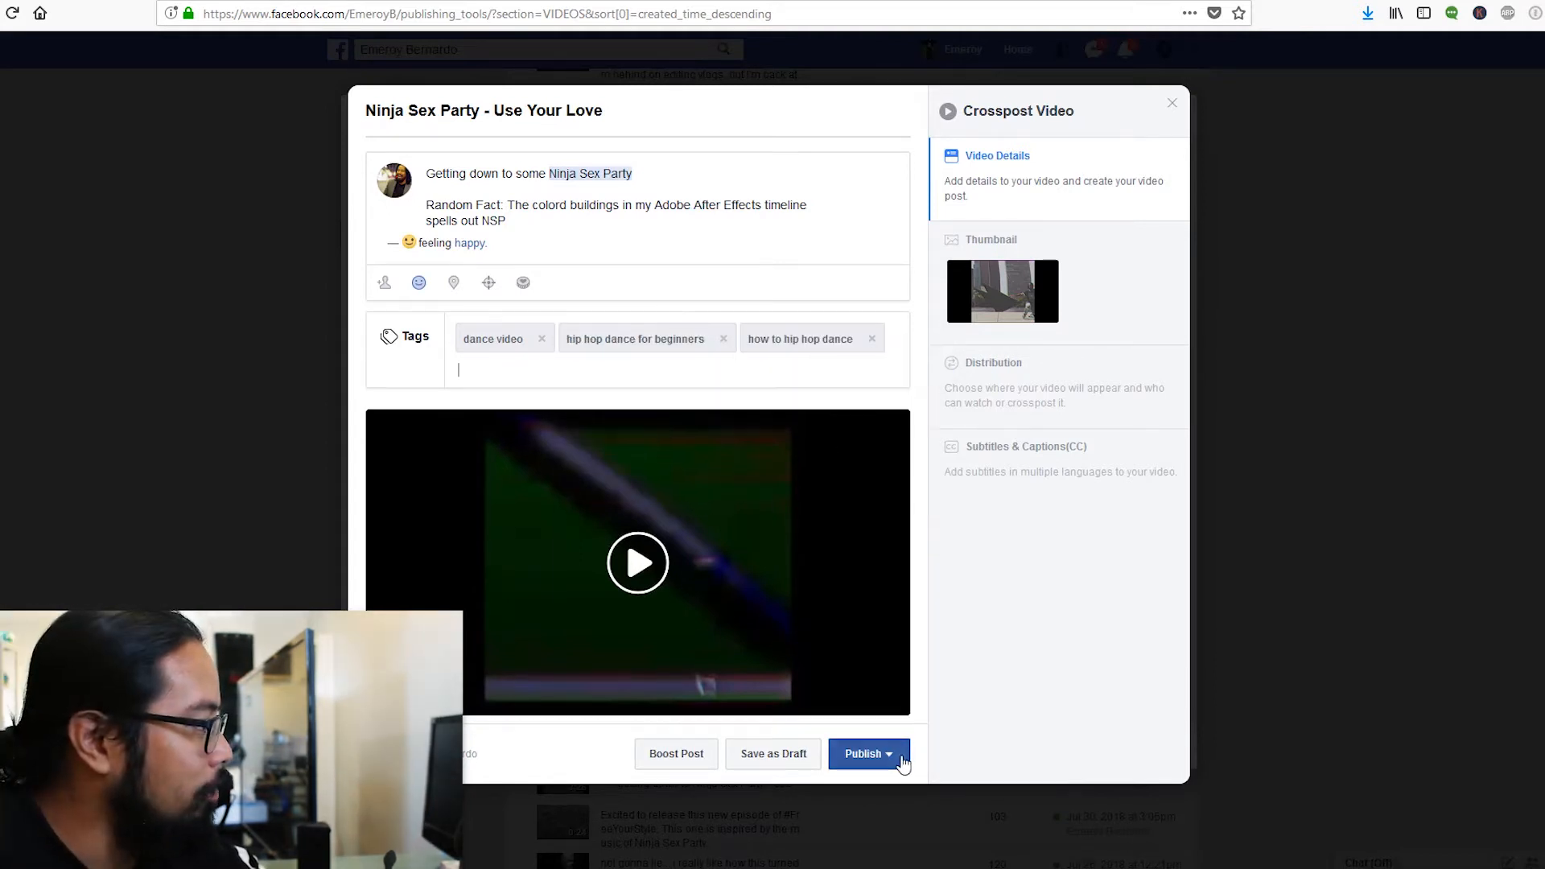
- Choose the second auto-generated image as the video's thumbnail
click(1030, 288)
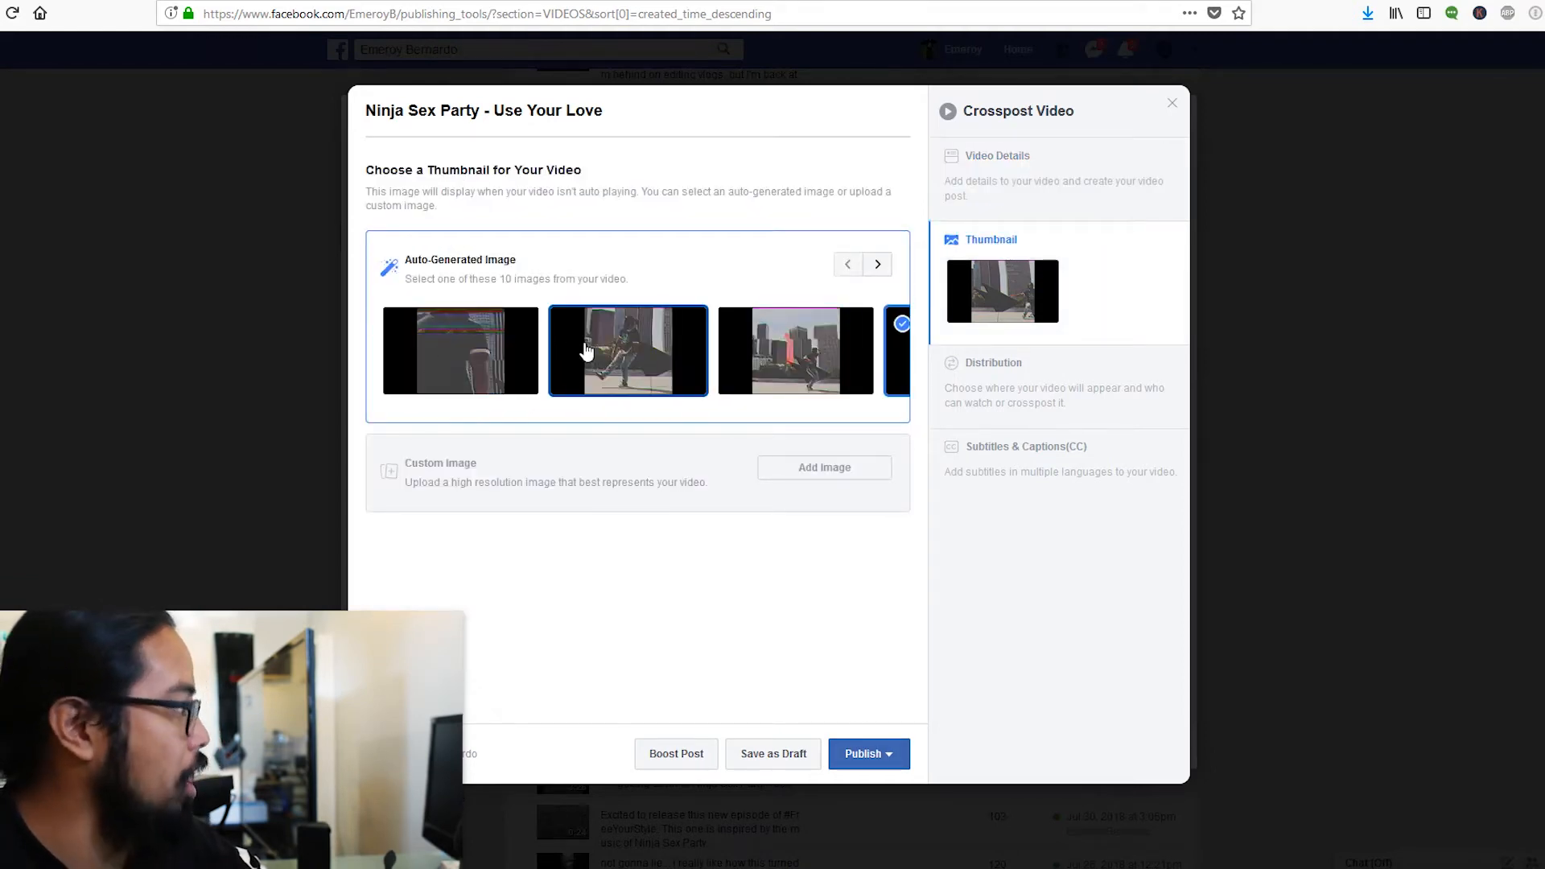
click(619, 352)
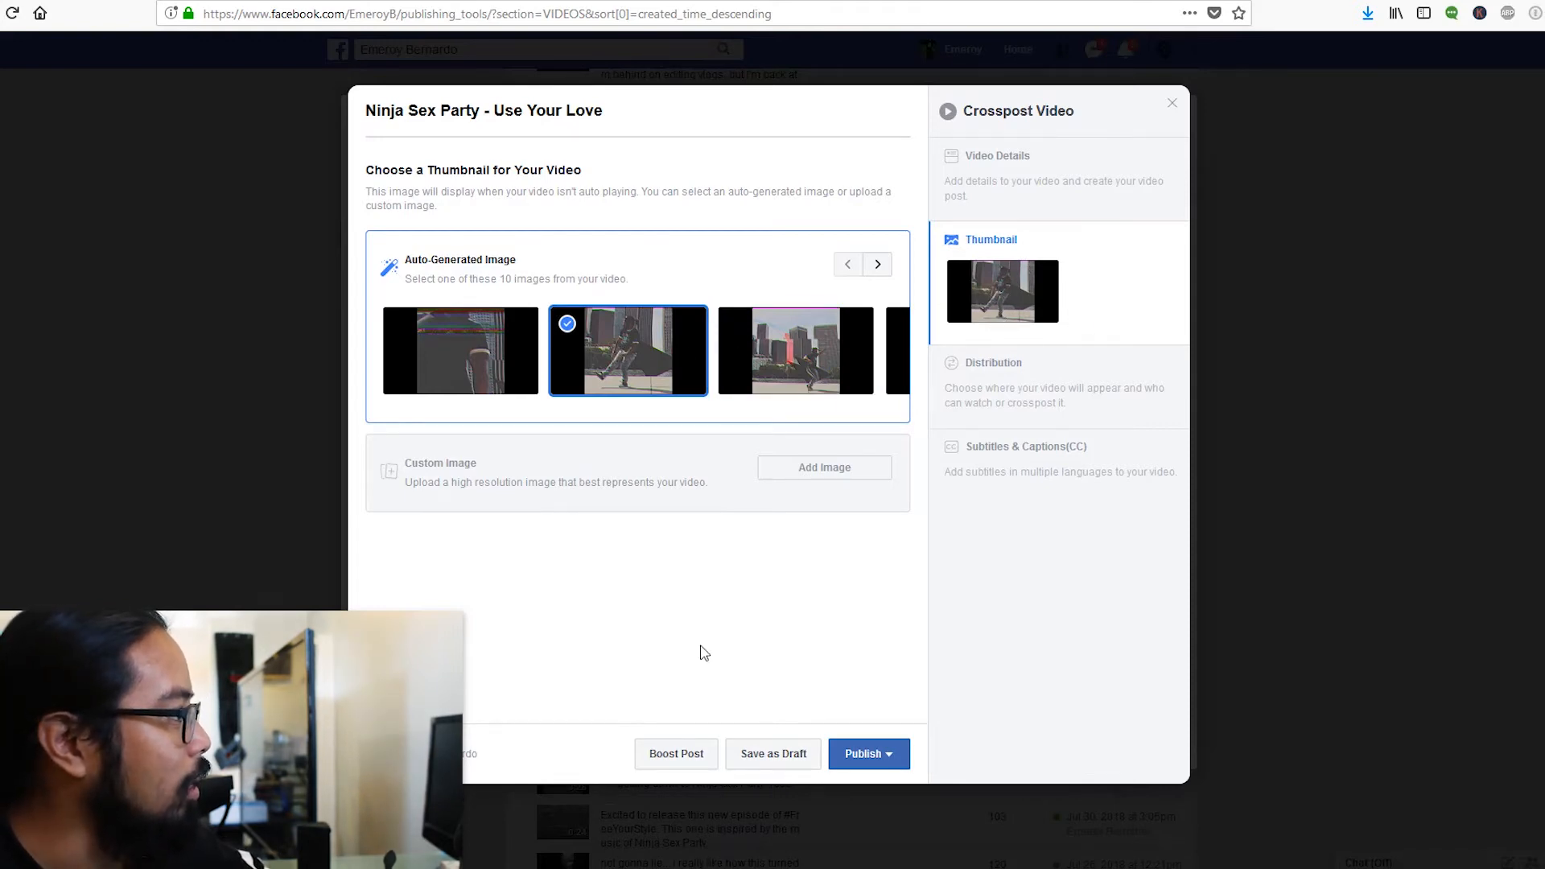
click(887, 756)
click(879, 705)
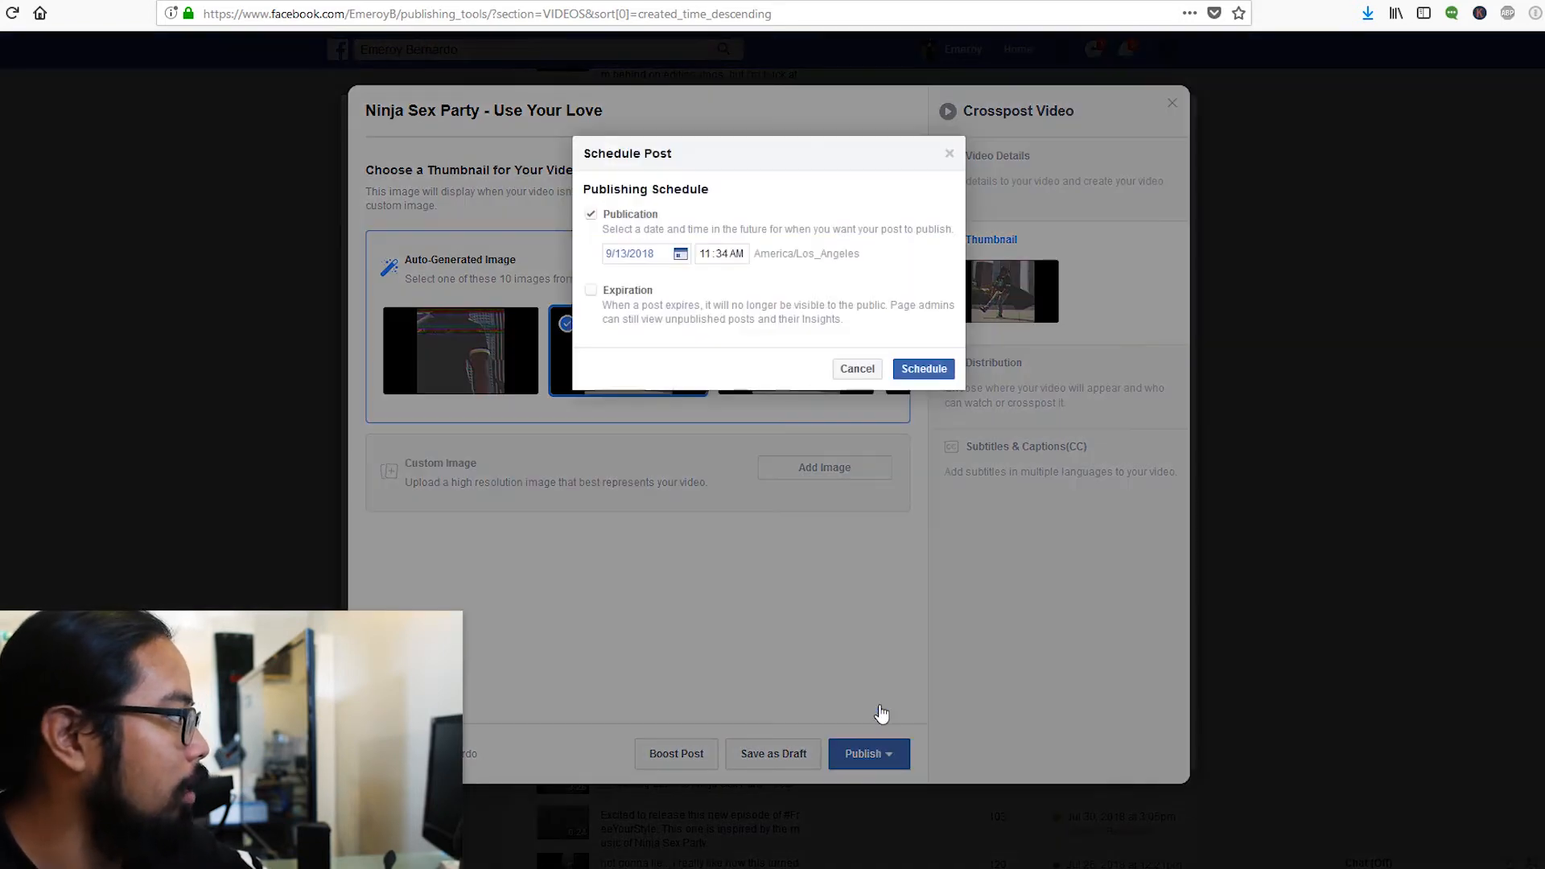
click(679, 257)
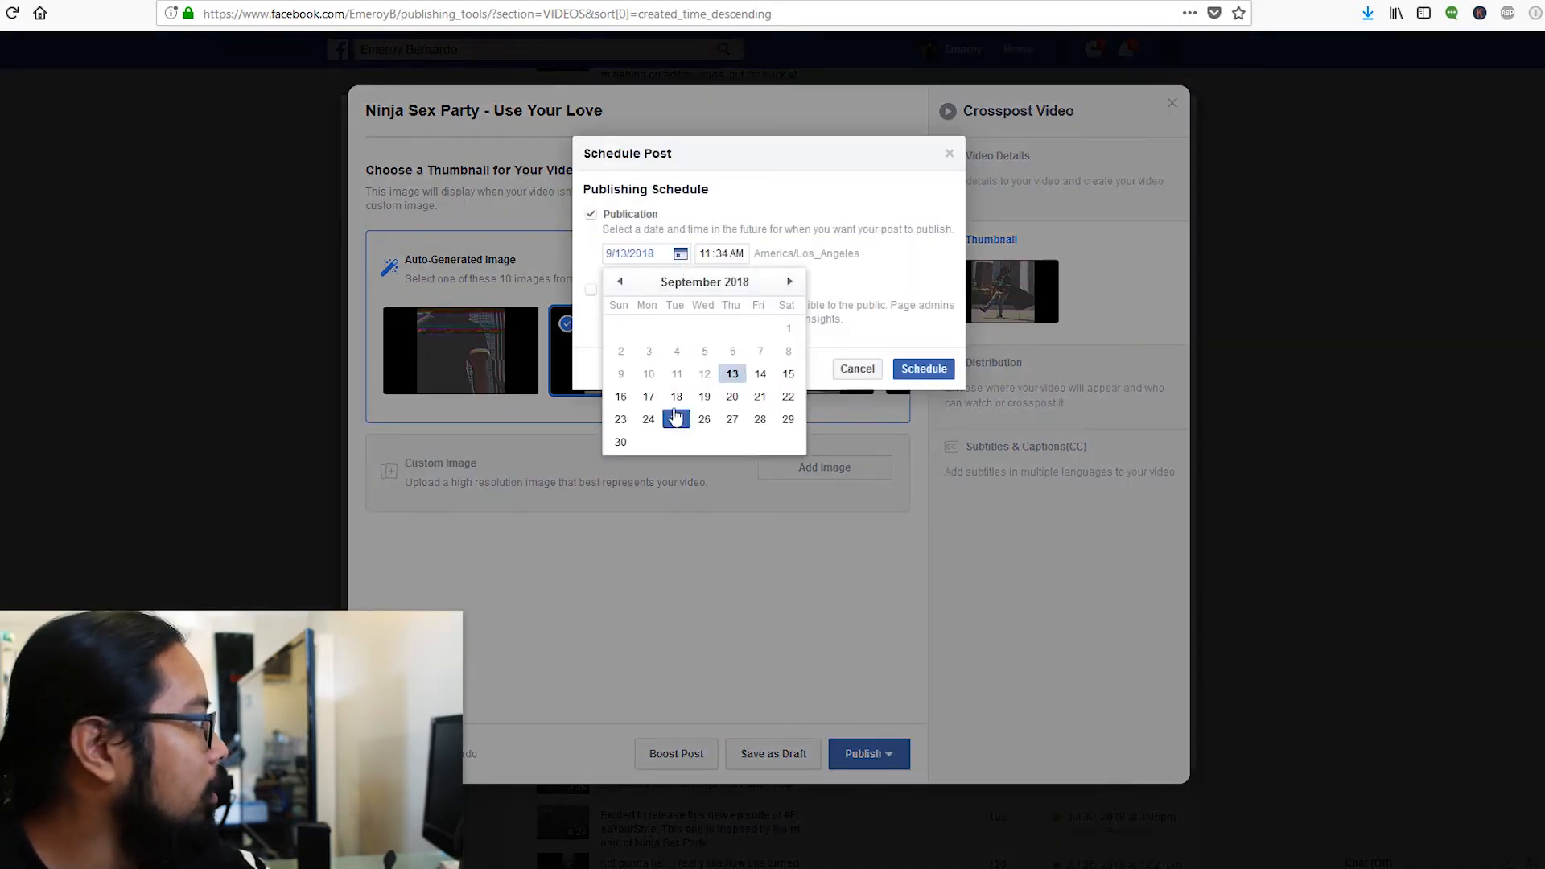
click(950, 153)
- Change the start of the video description to "#TBT to getting down" and delete the Random Fact paragraph
click(1029, 182)
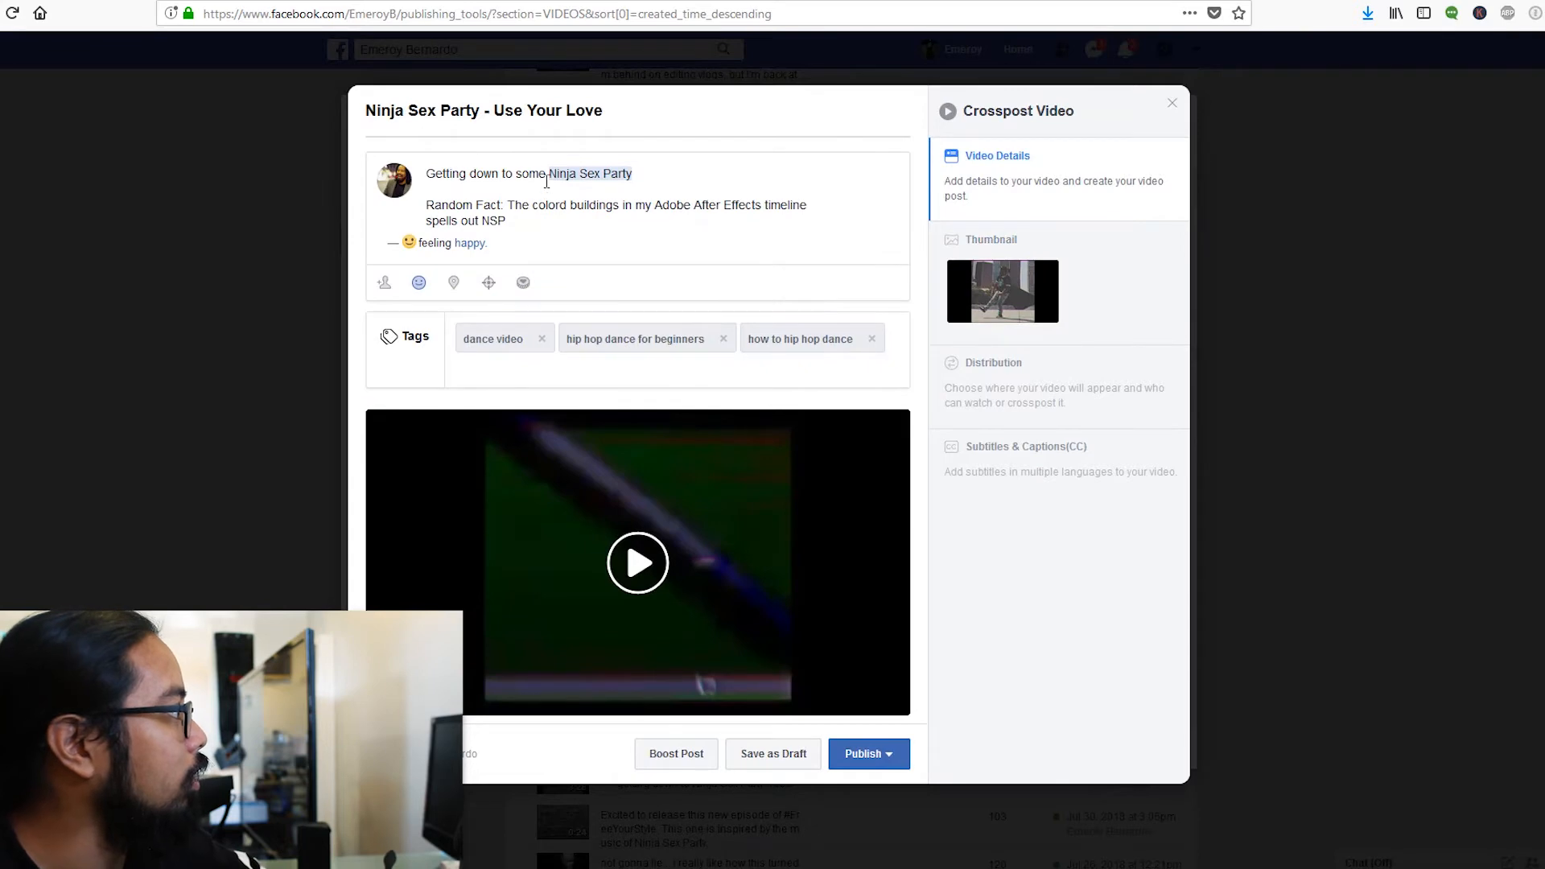
click(428, 175)
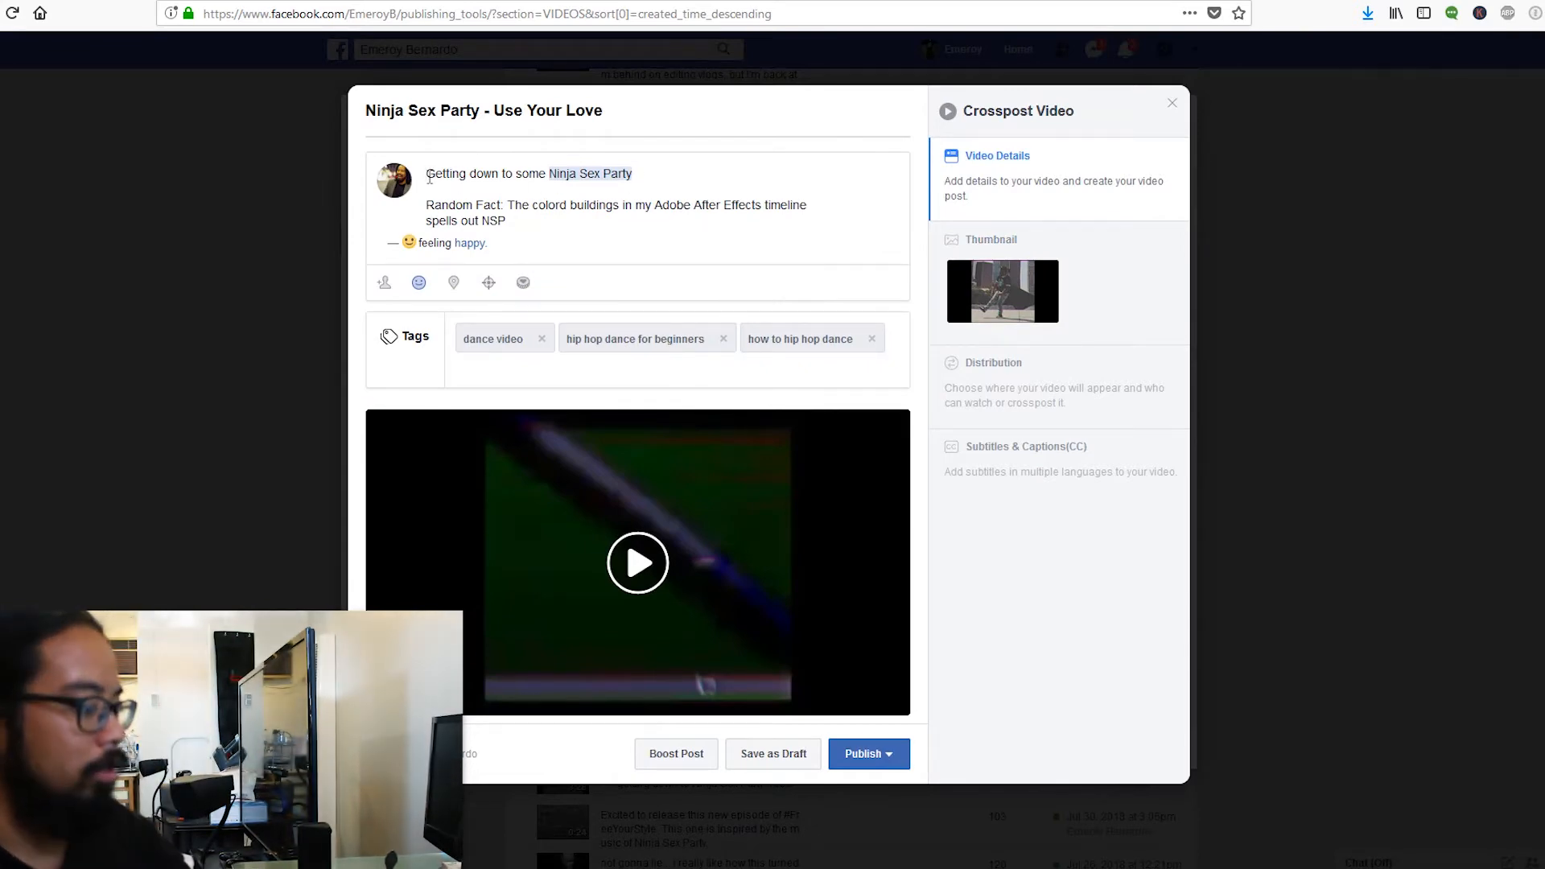
text(#NSP)
key(BackSpace)
key(BackSpace)
key(BackSpace)
key(BackSpace)
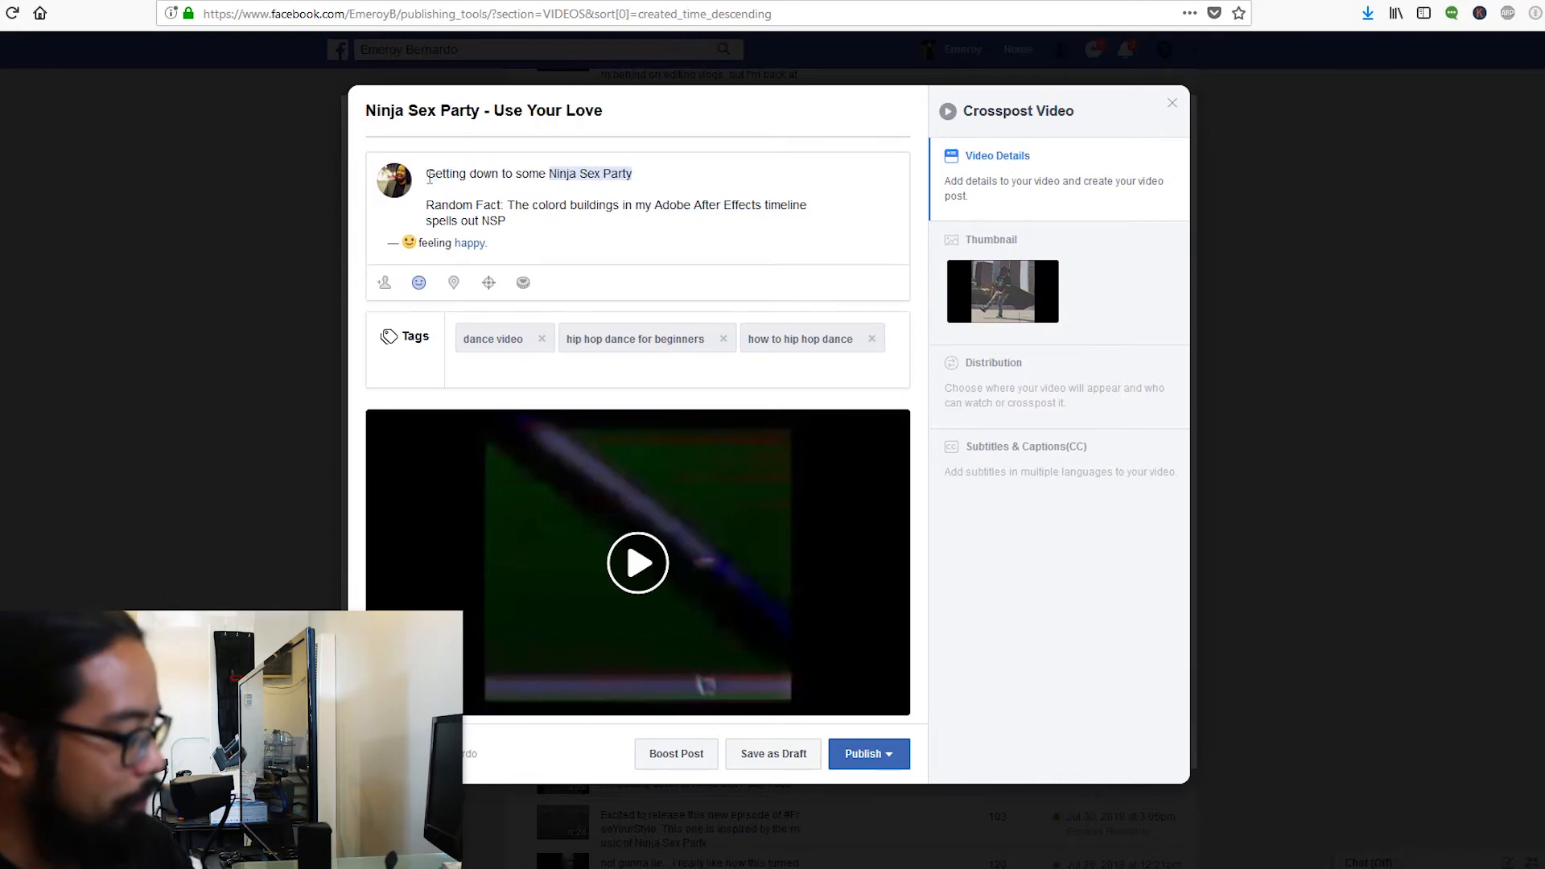
text(TBT to)
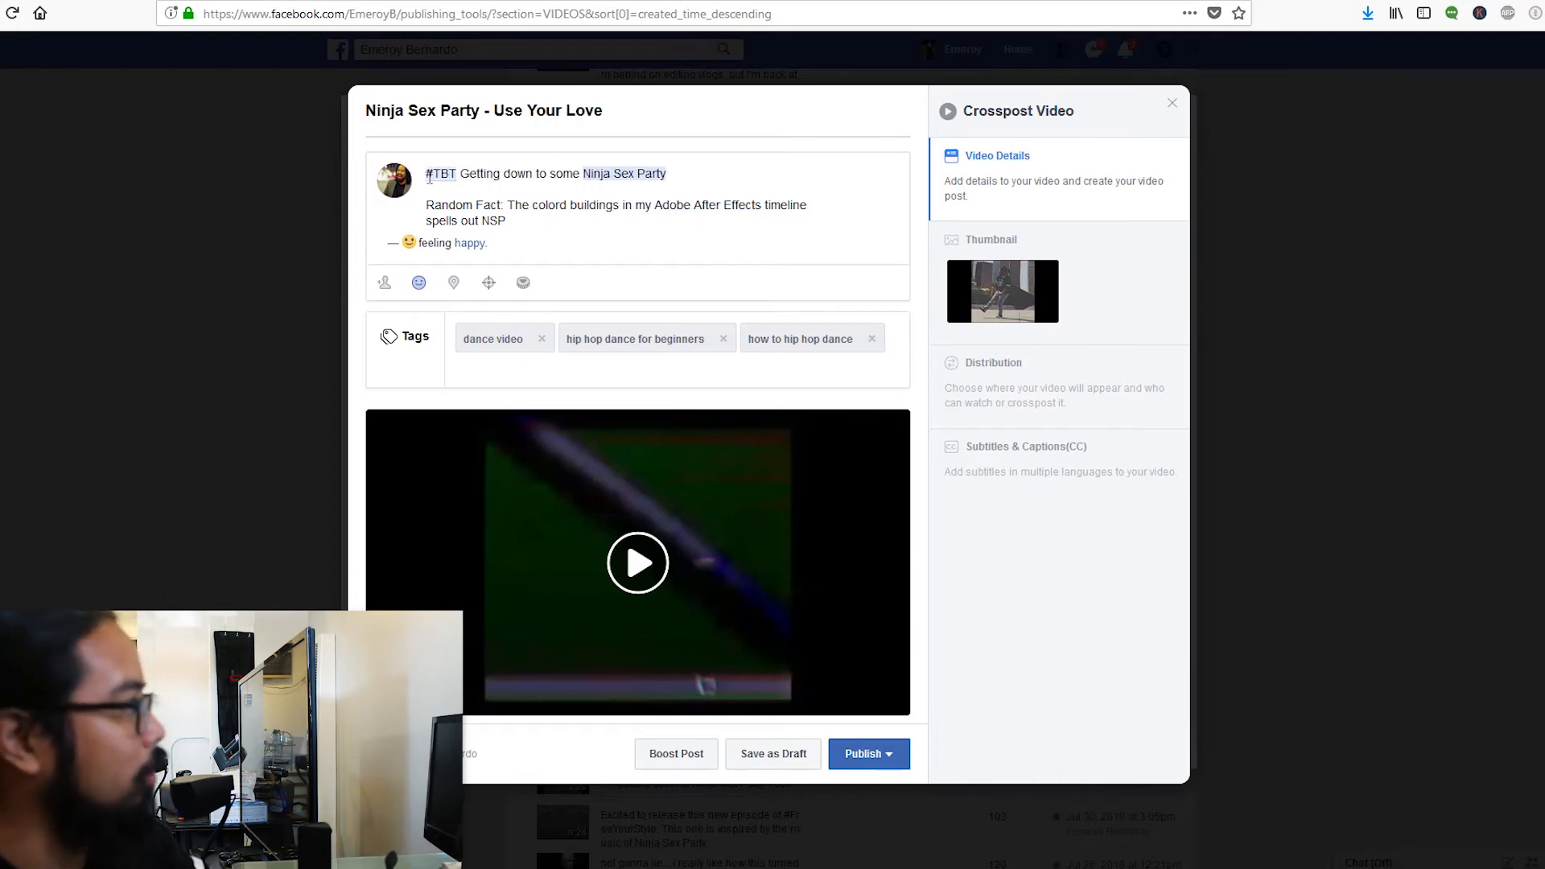
key(Delete)
text(g)
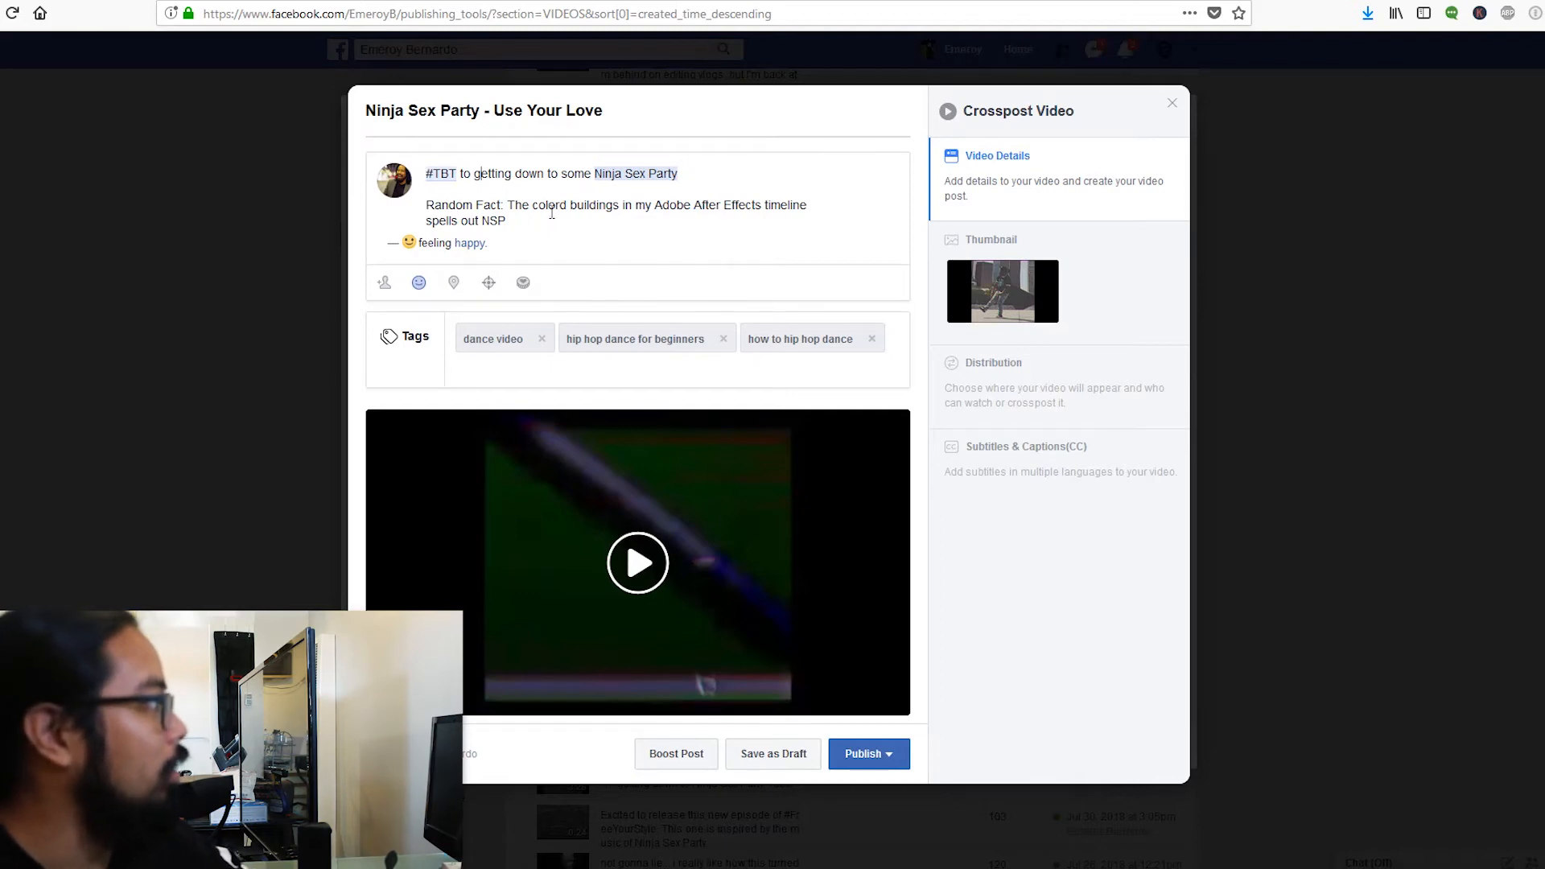
triple_click(420, 192)
key(BackSpace)
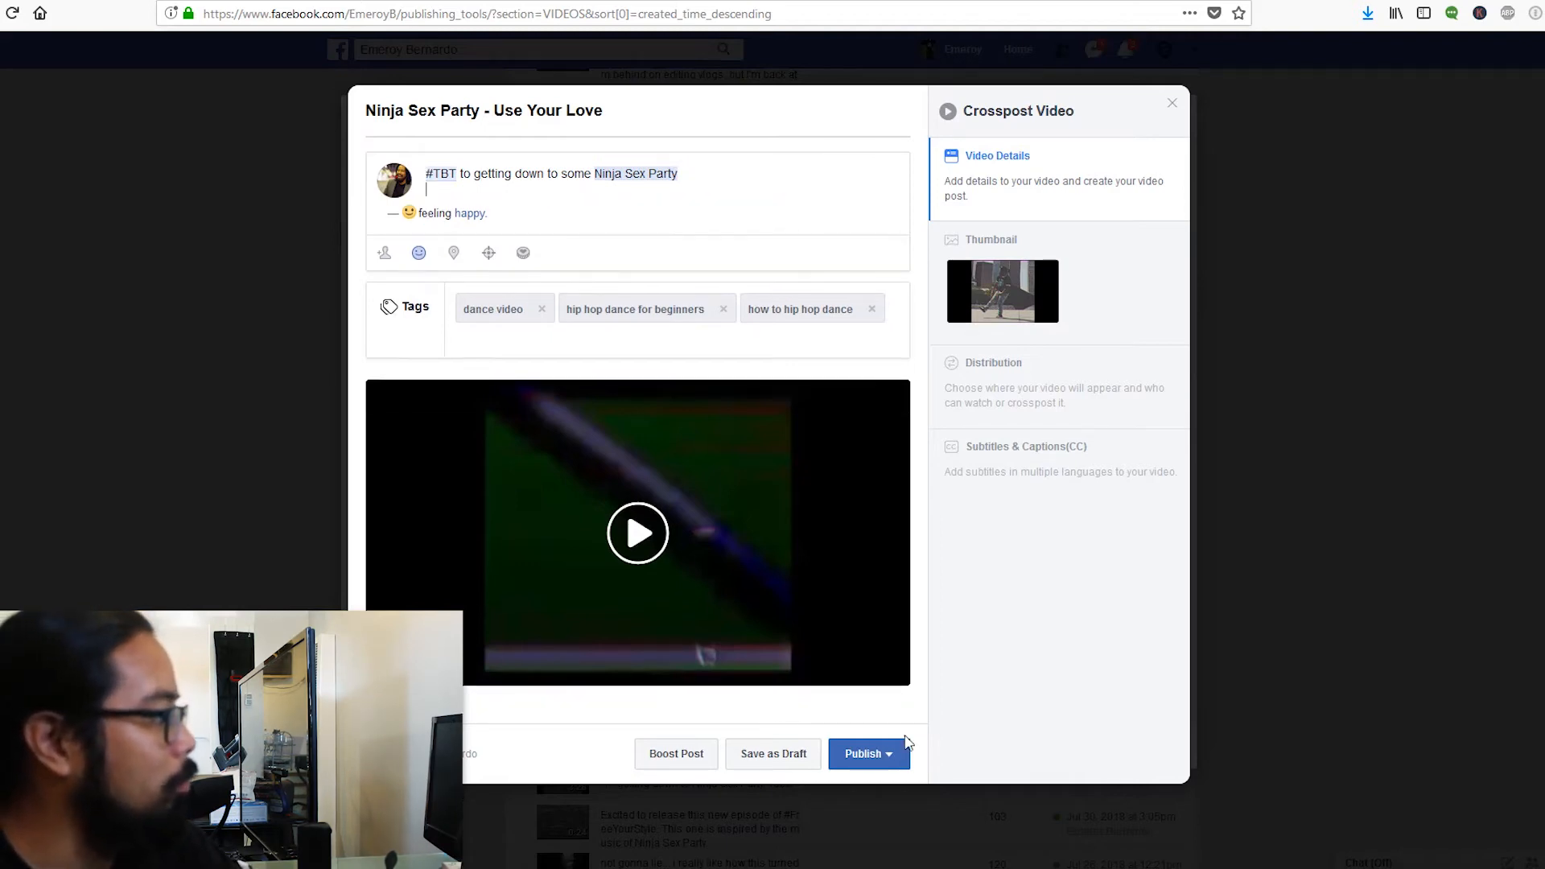
- Schedule the post for publication on March 7, 2019
click(889, 760)
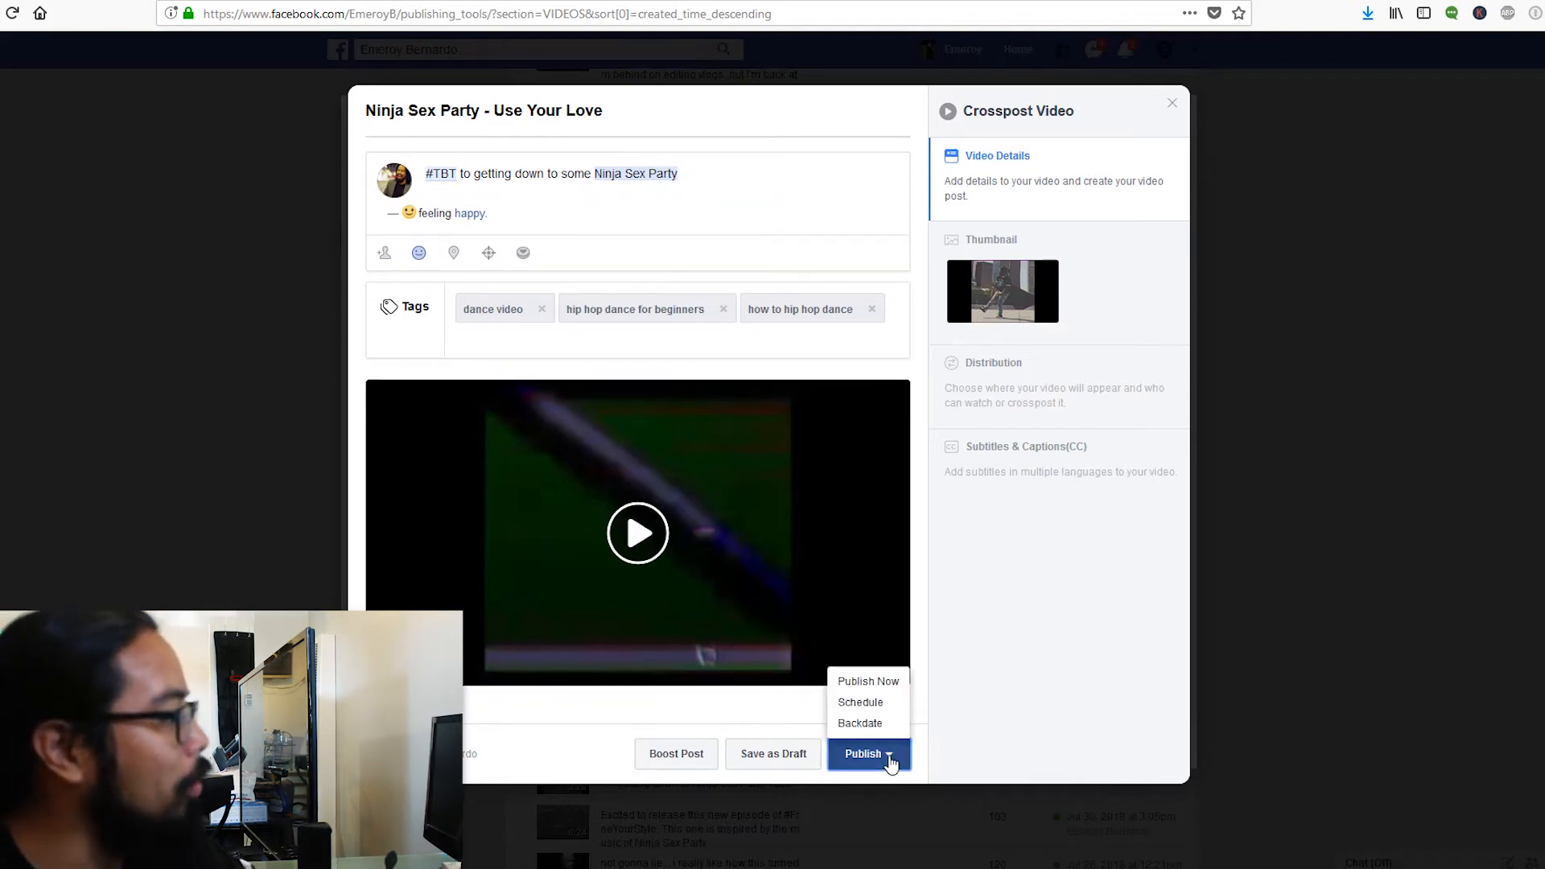
click(865, 703)
click(670, 254)
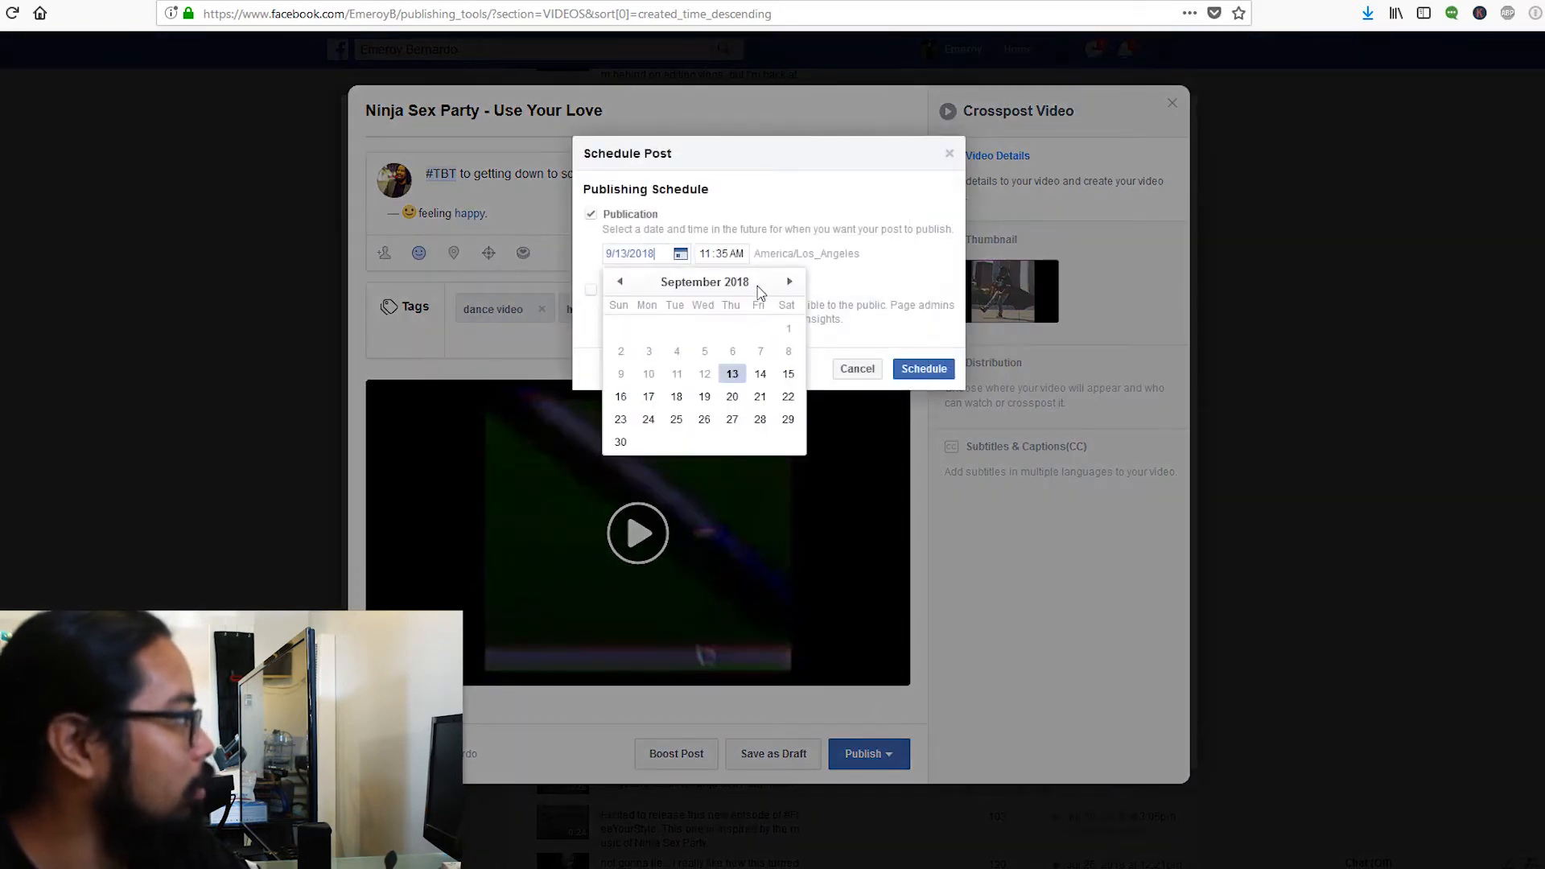
click(787, 283)
click(788, 283)
click(788, 283)
click(788, 283)
click(788, 283)
click(787, 283)
click(788, 284)
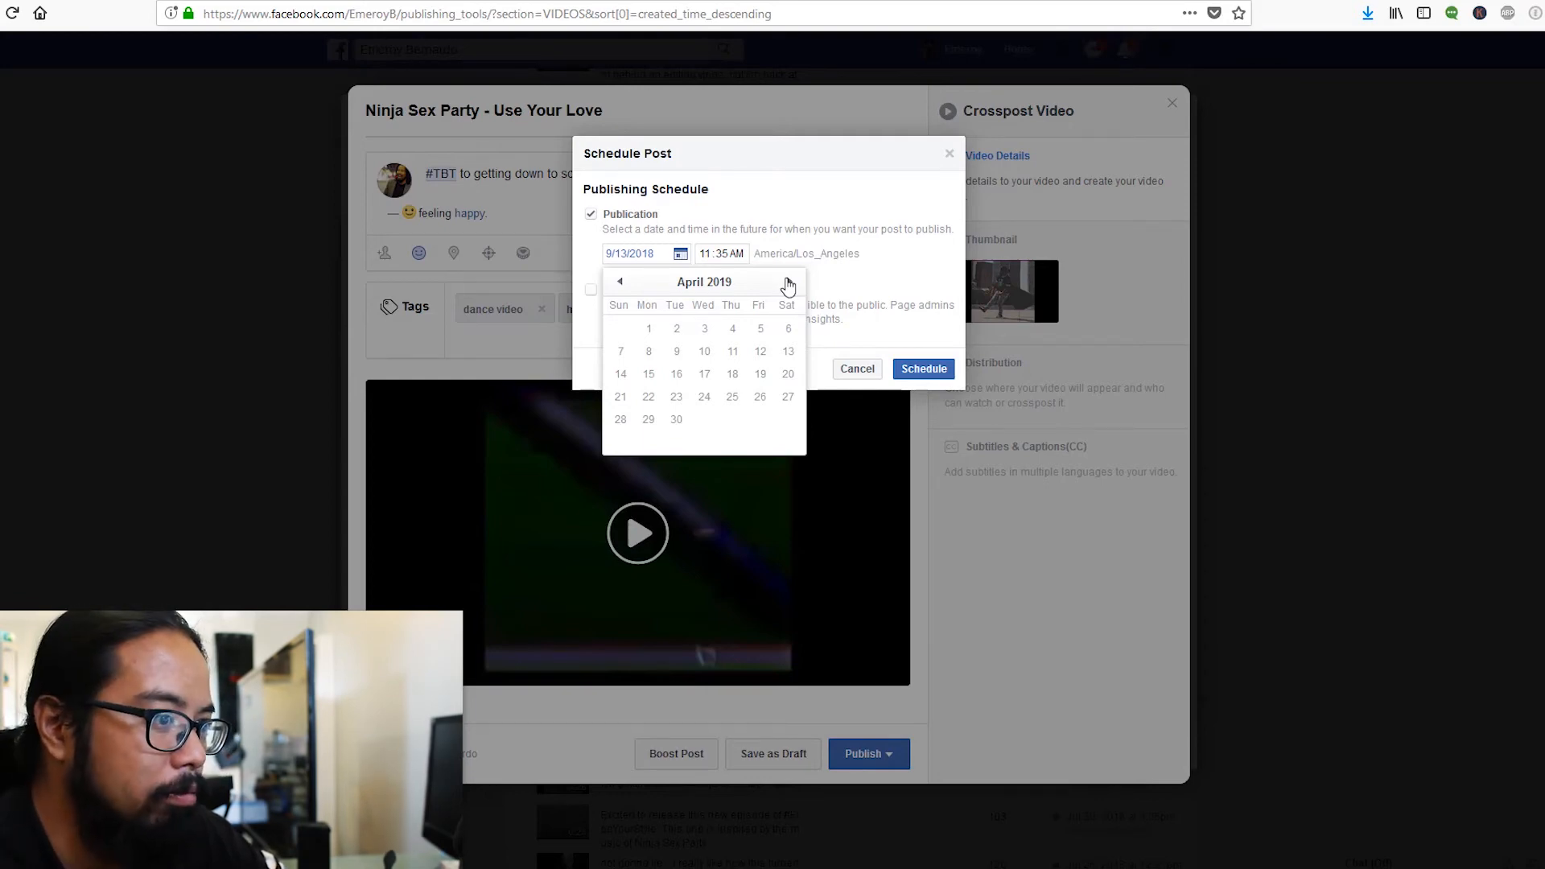
click(789, 282)
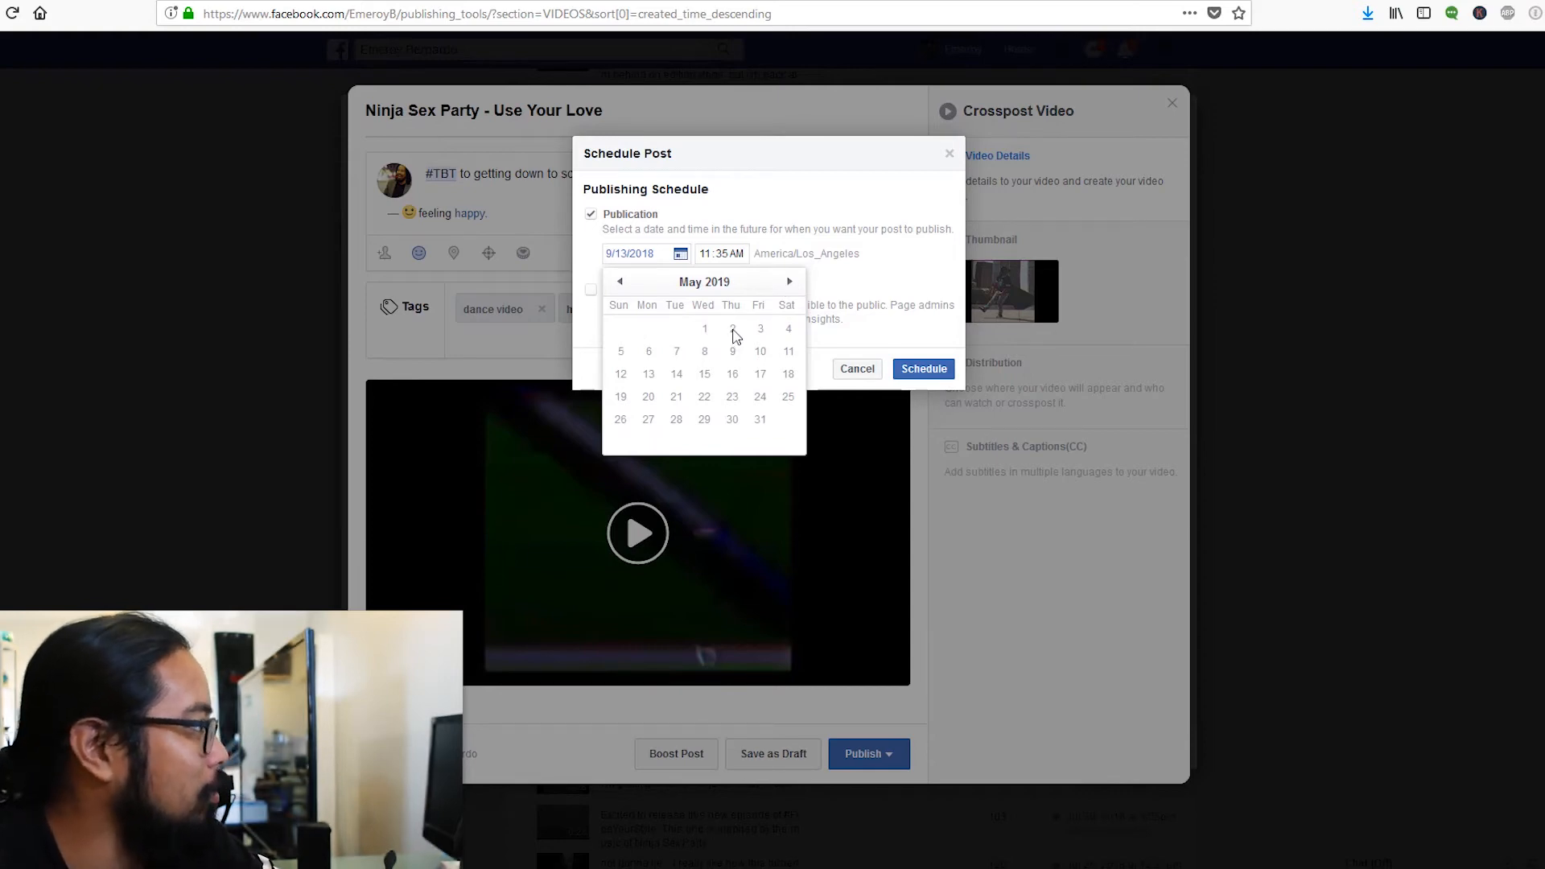
click(621, 282)
click(620, 281)
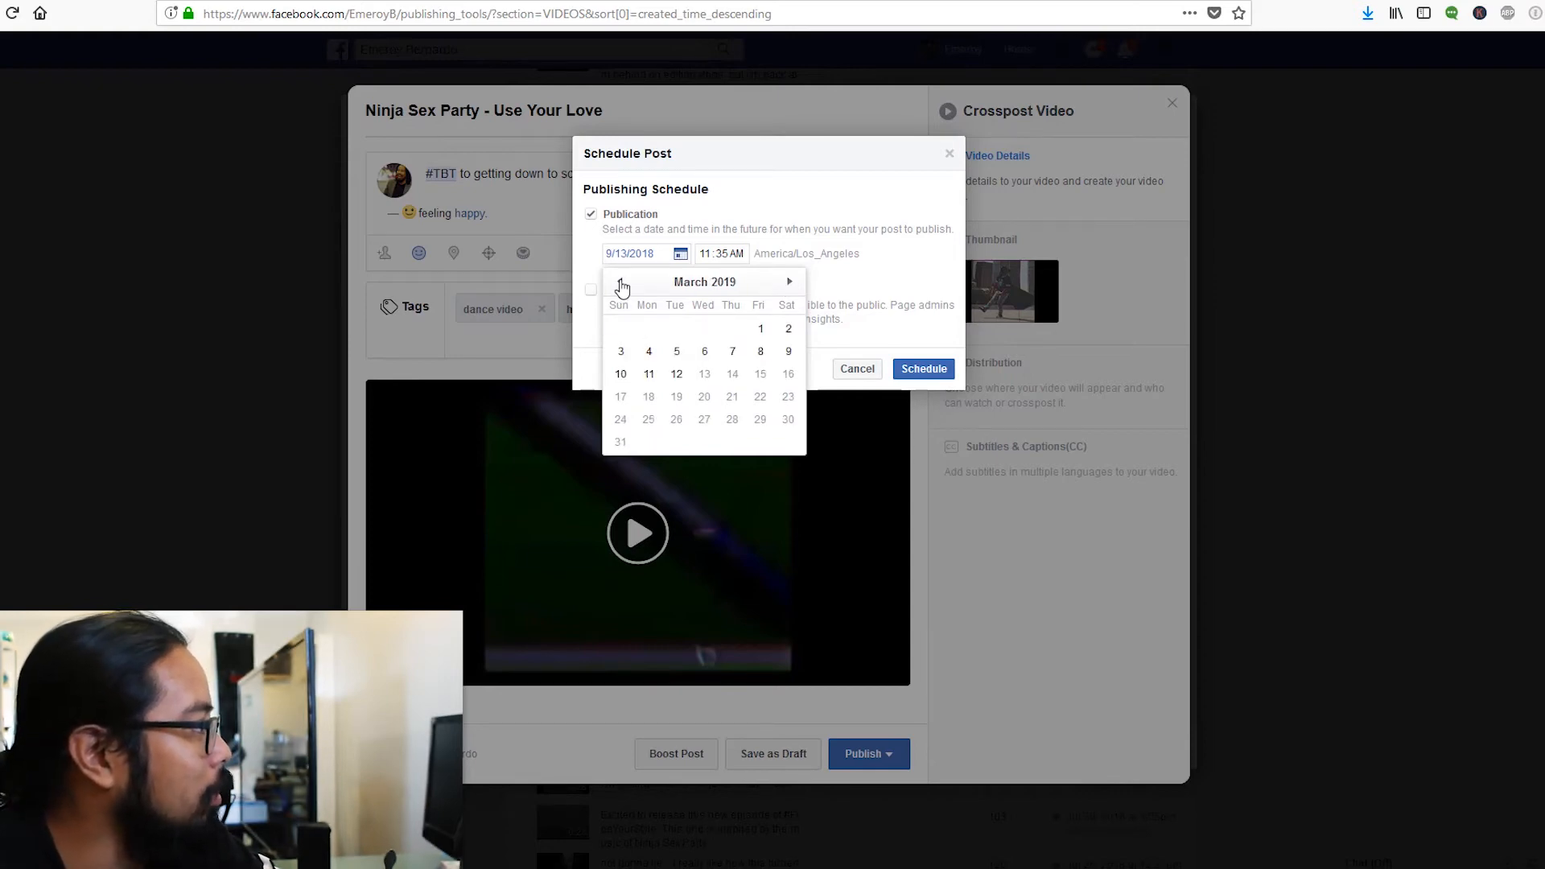
click(732, 351)
click(937, 374)
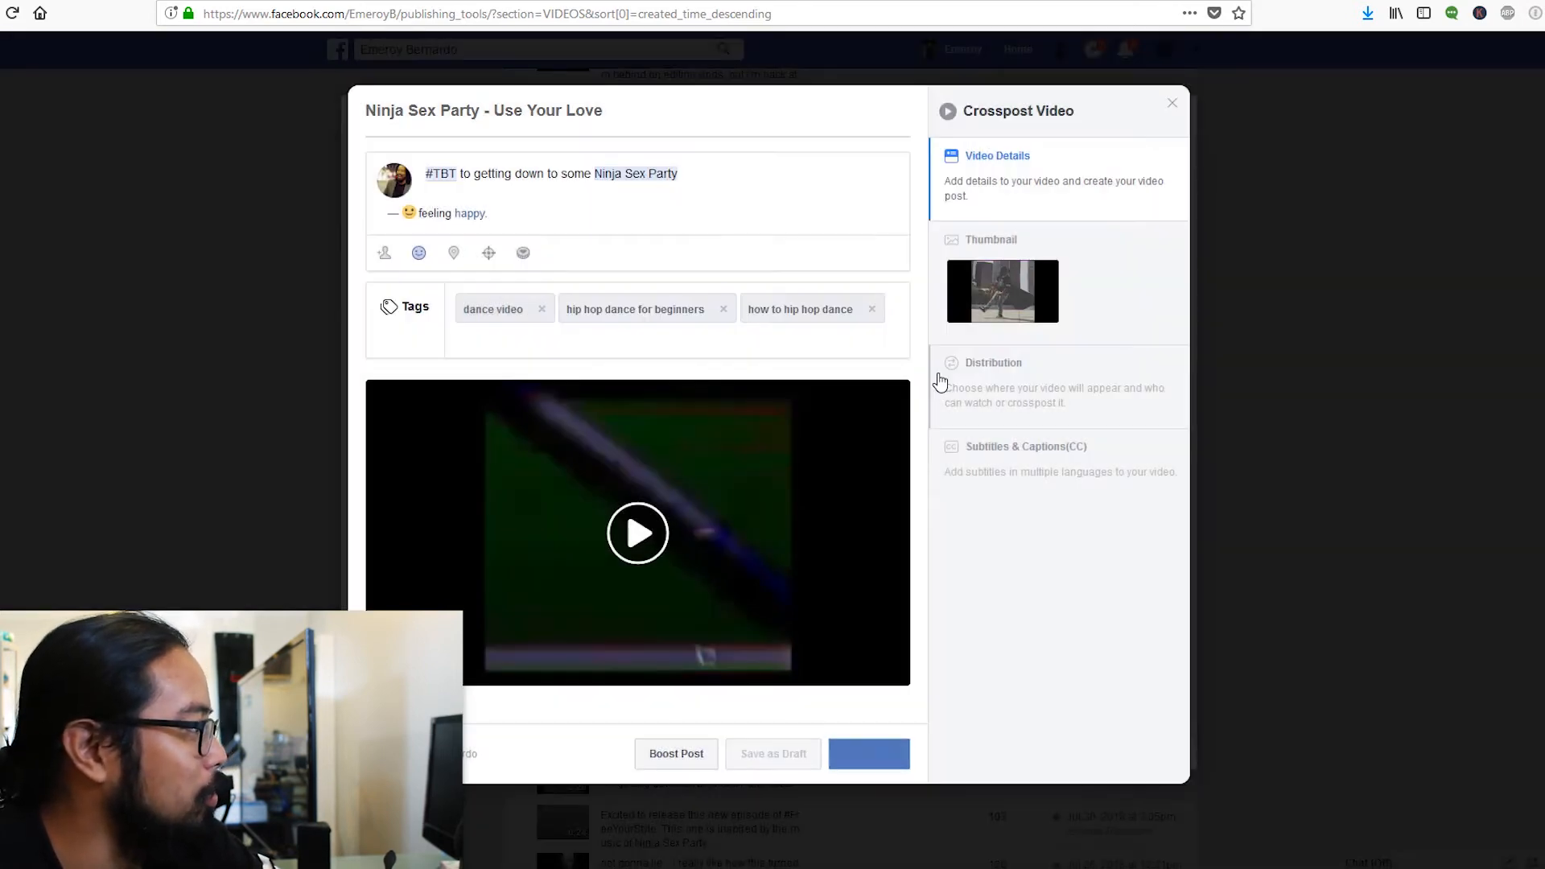